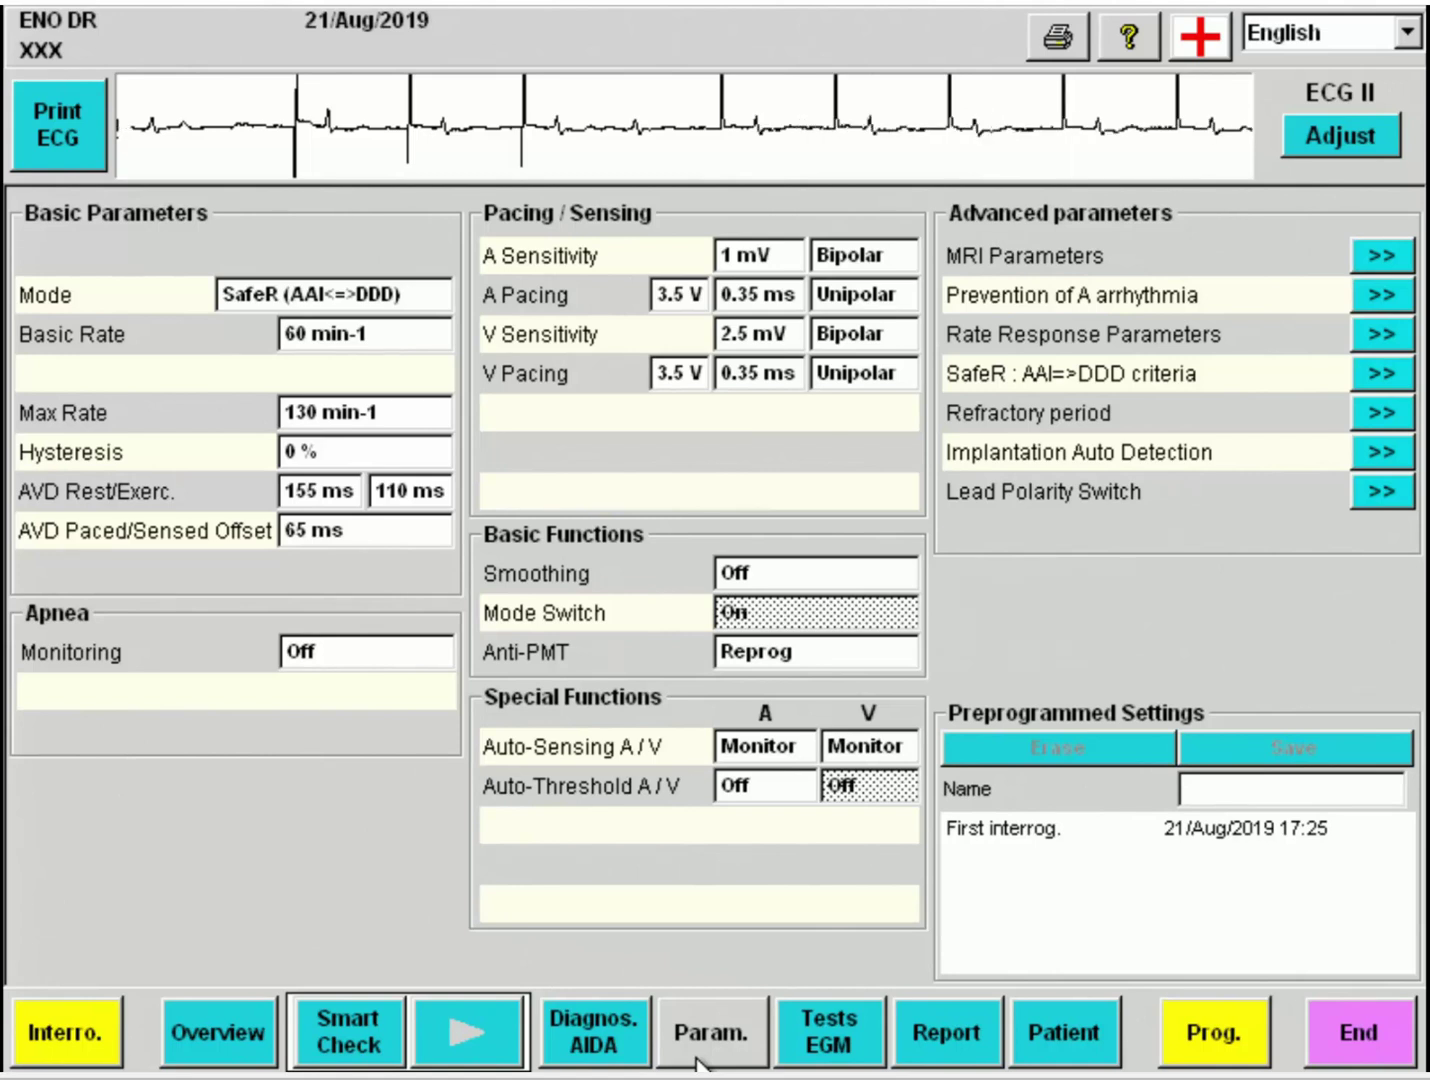
# - Change the pacing mode from SafeR to SafeR-R (AAIR<=>DDDR)
pyautogui.click(305, 293)
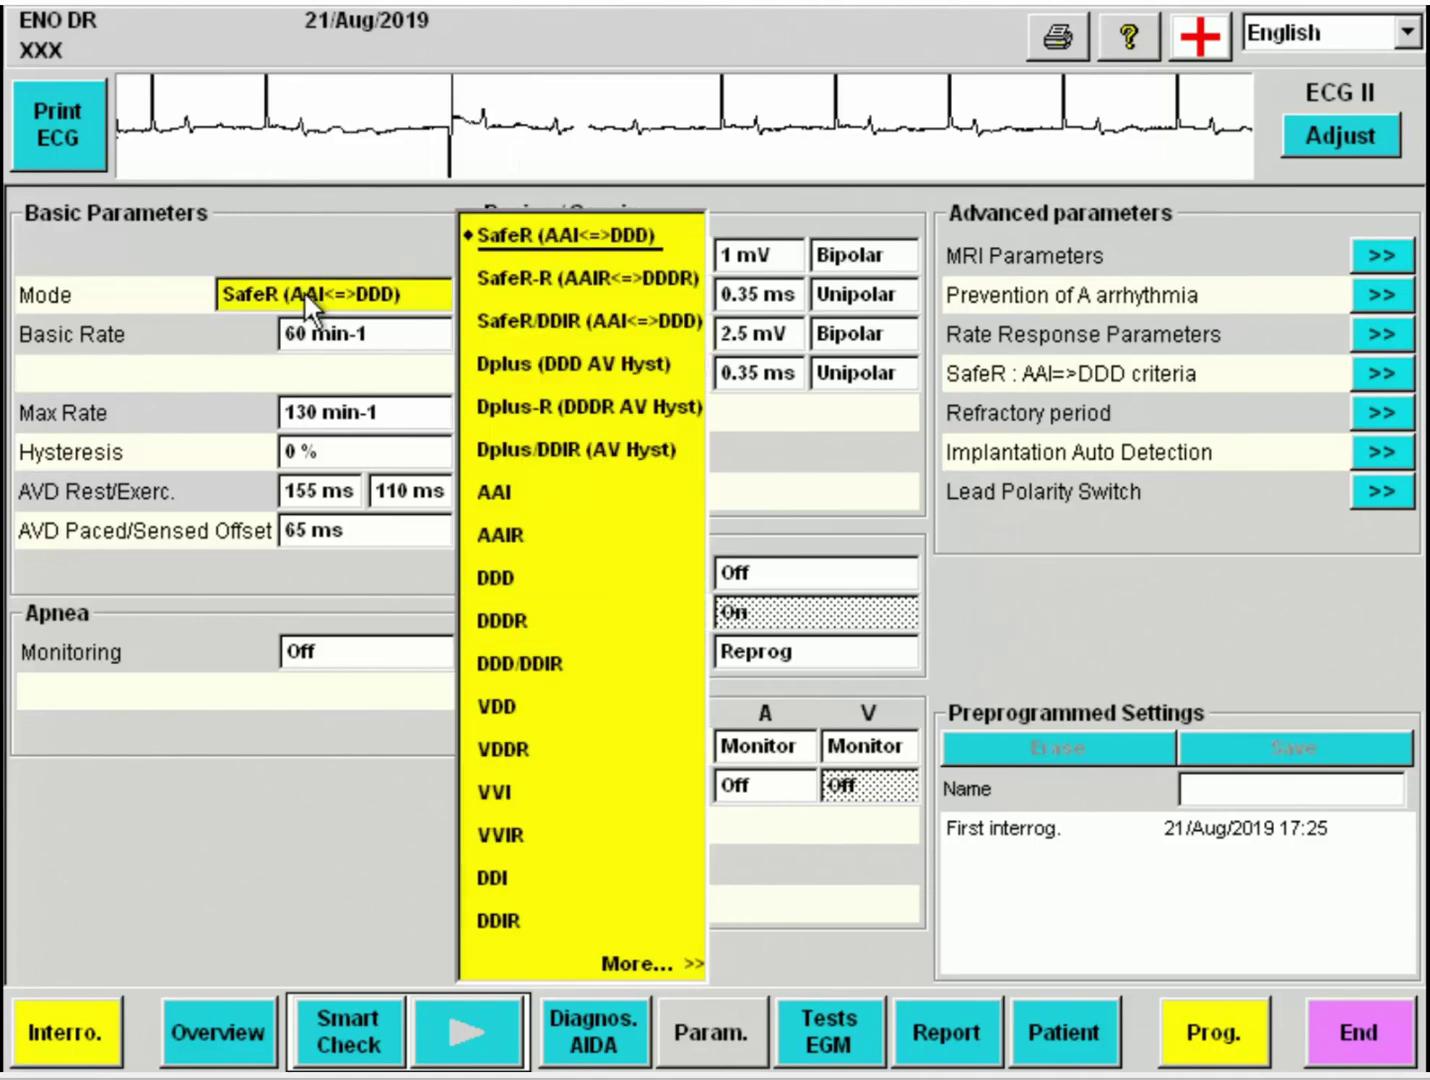
pyautogui.click(628, 281)
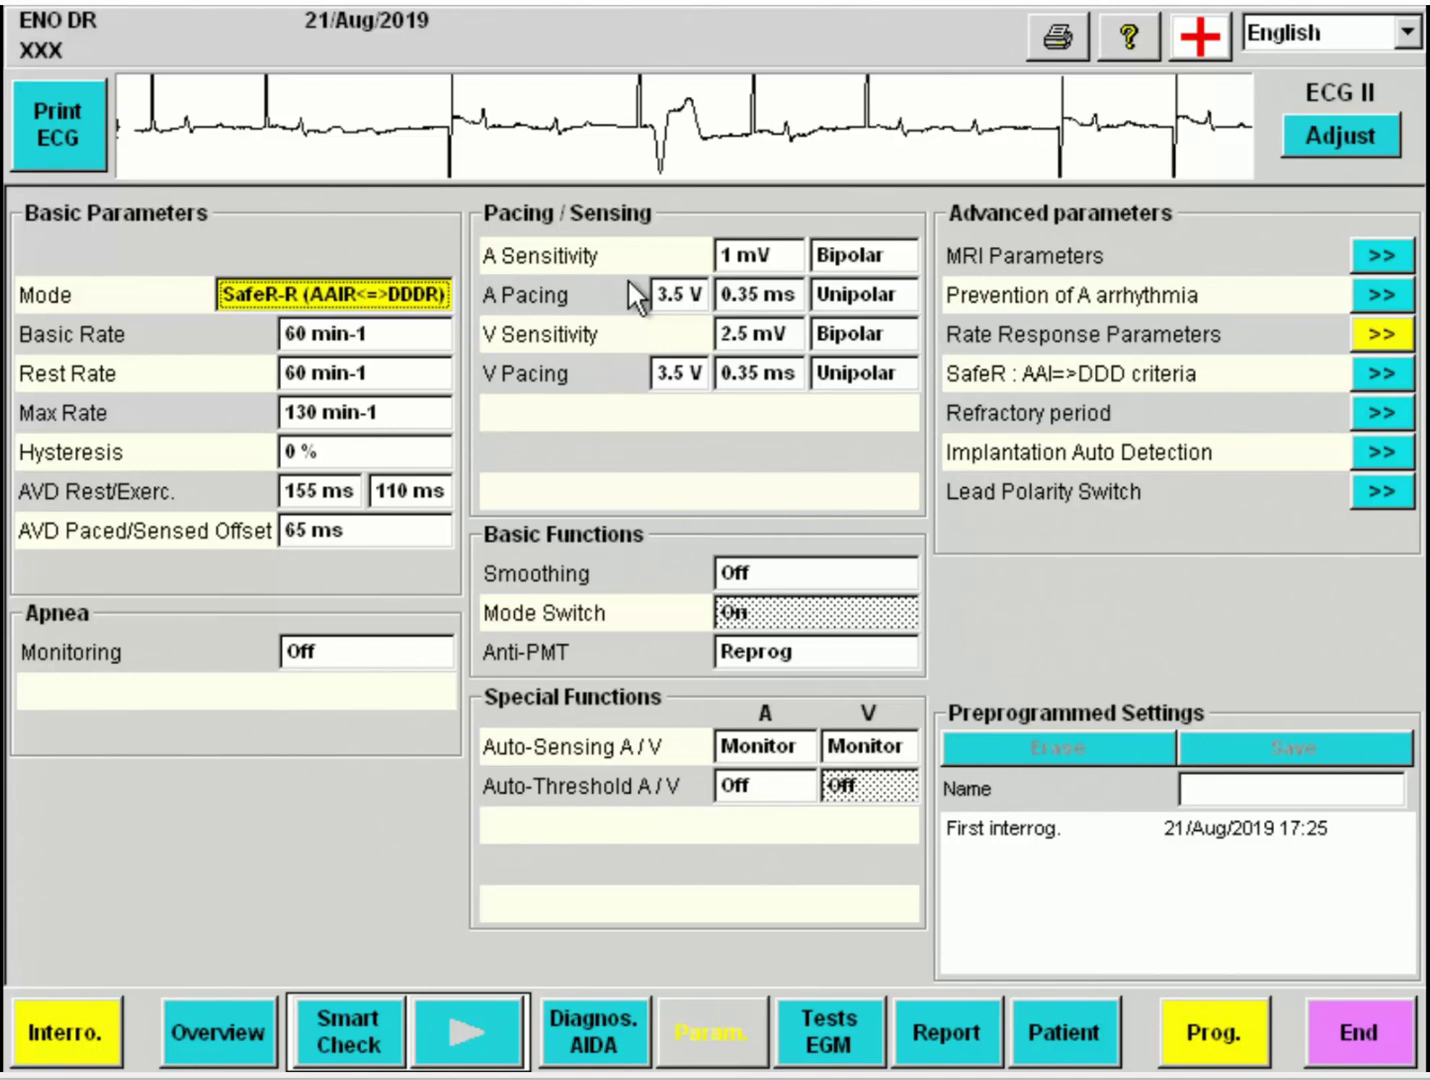
# - Set Basic Rate to 70 min-1 and Max Rate to 140 min-1
pyautogui.click(352, 339)
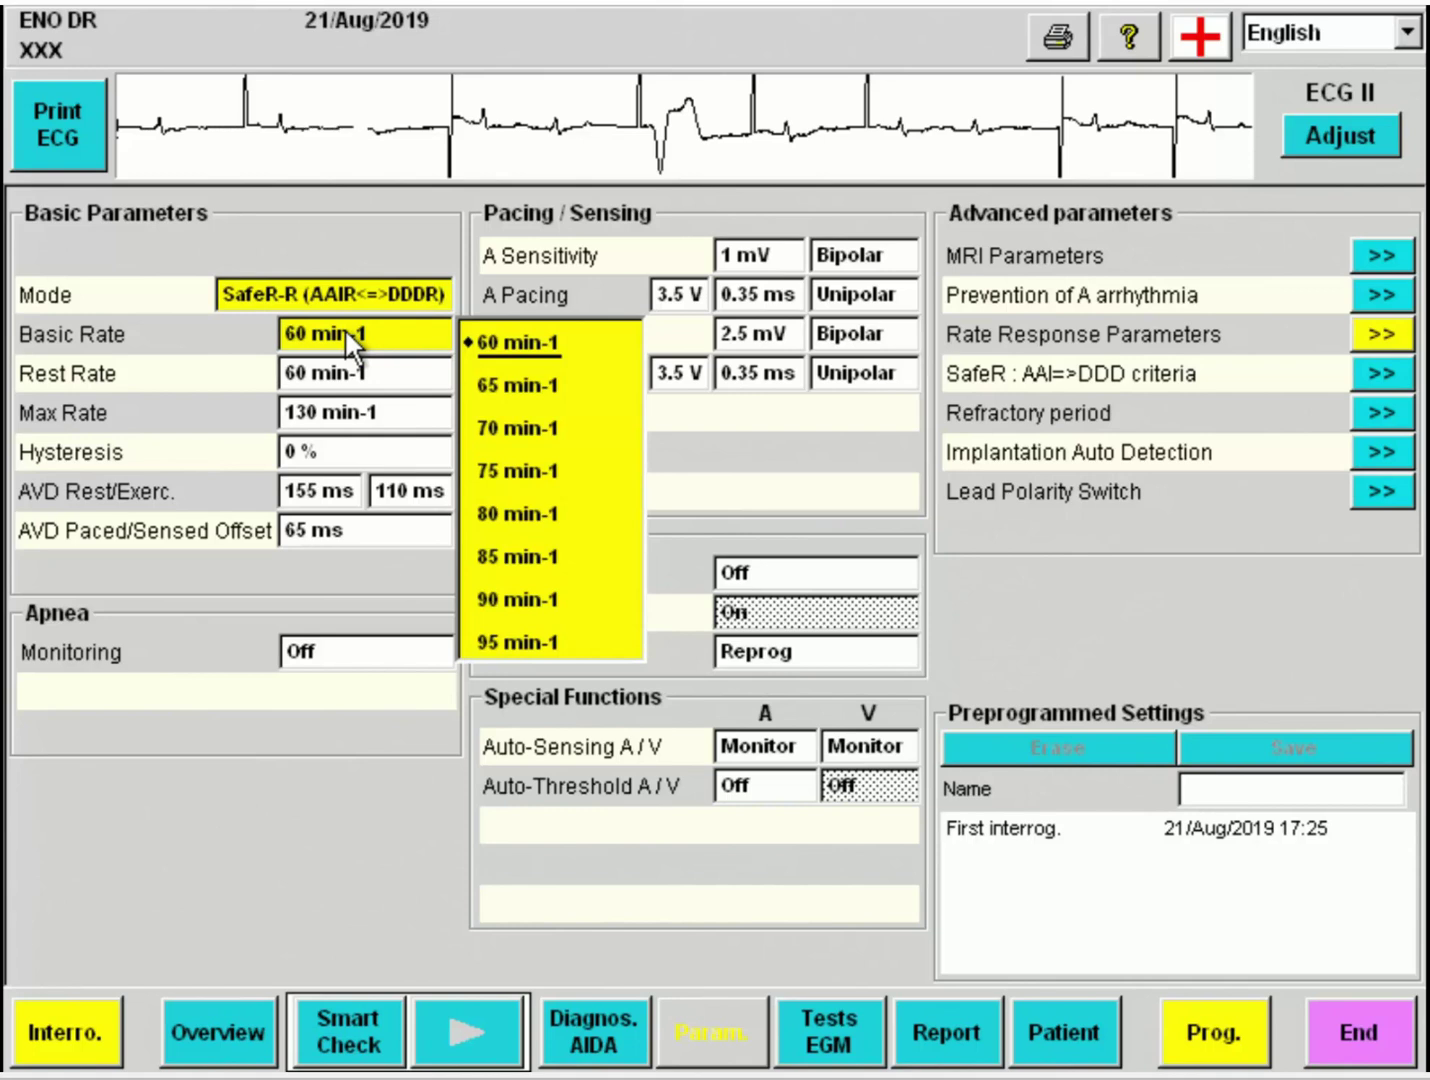
pyautogui.click(540, 430)
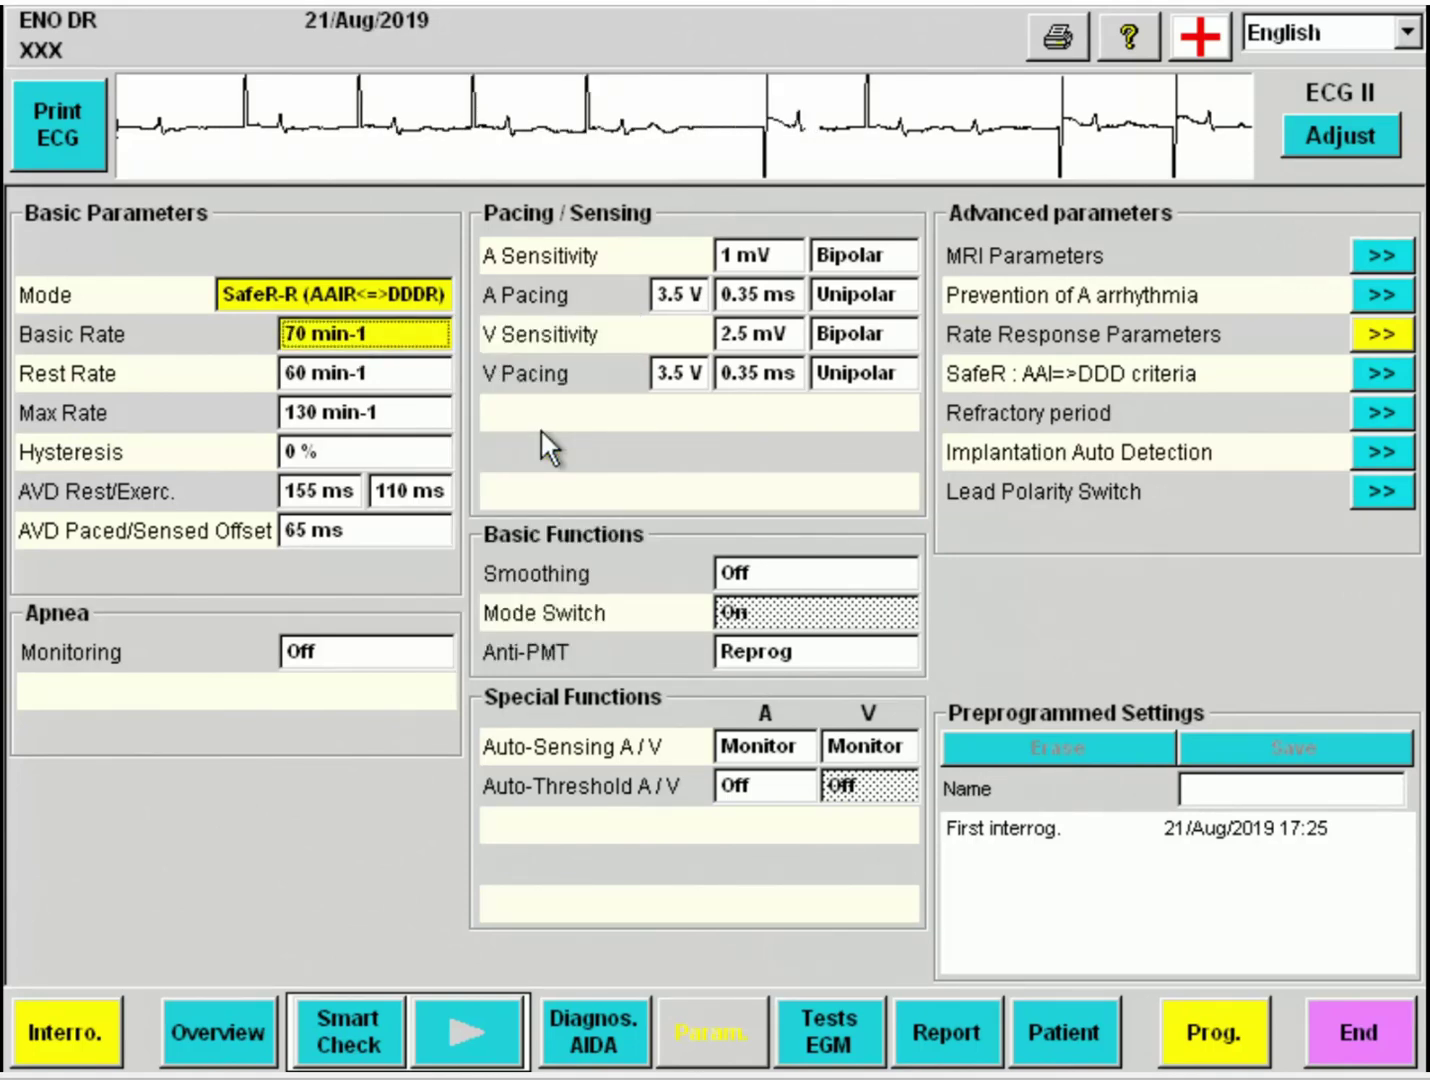
pyautogui.click(326, 413)
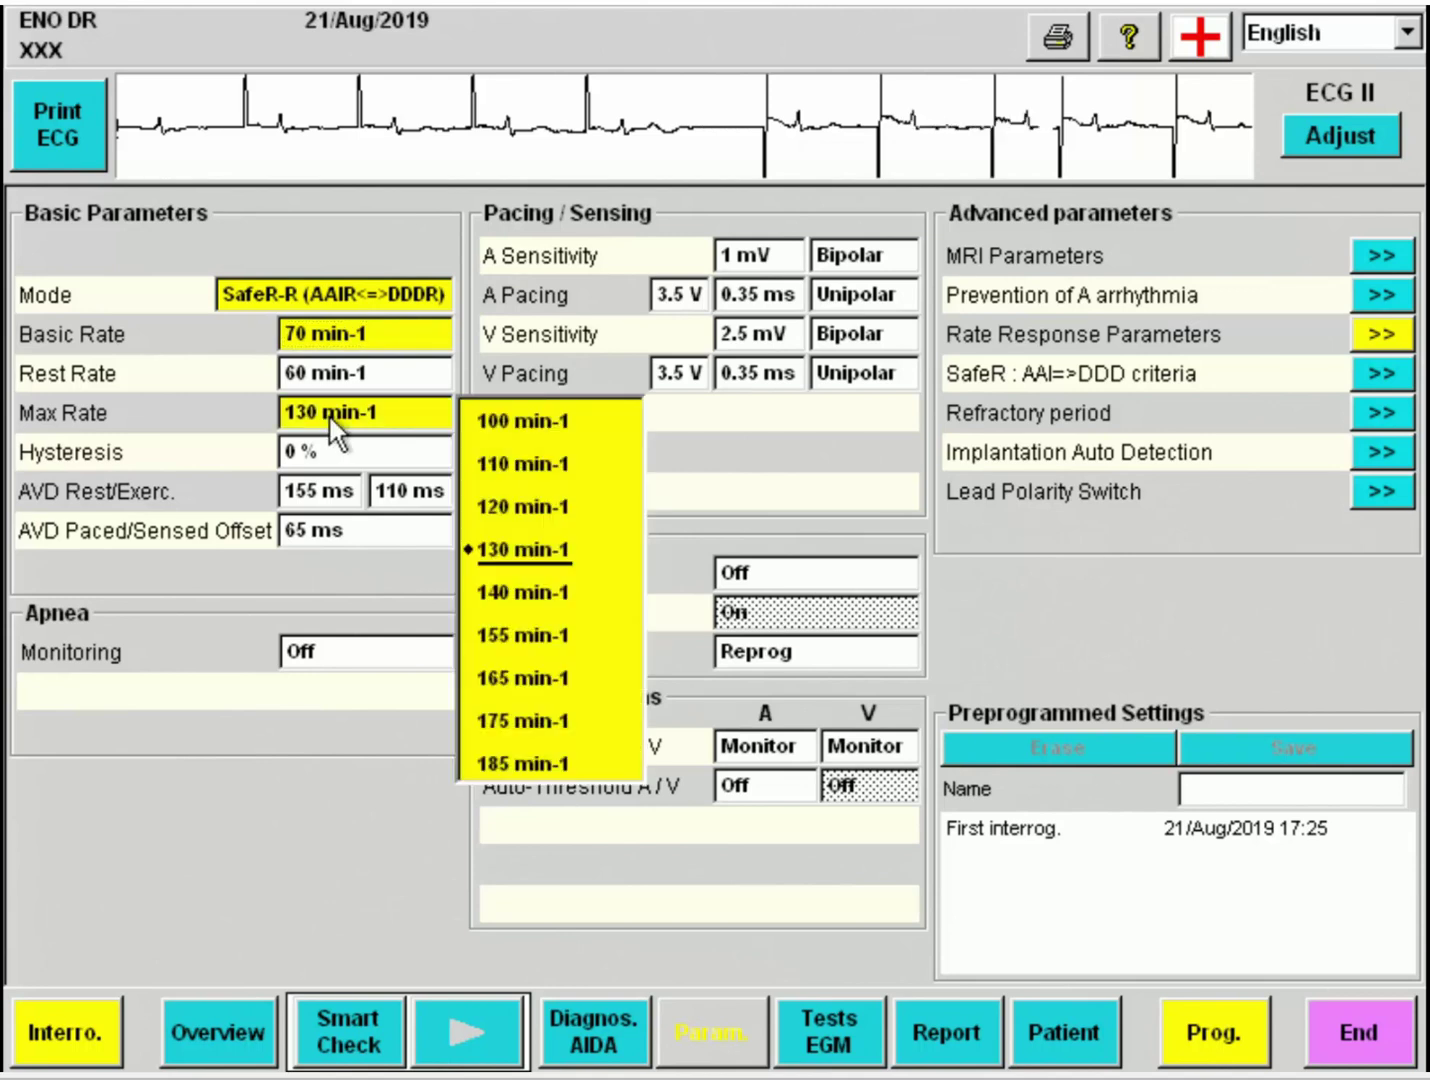
pyautogui.click(546, 598)
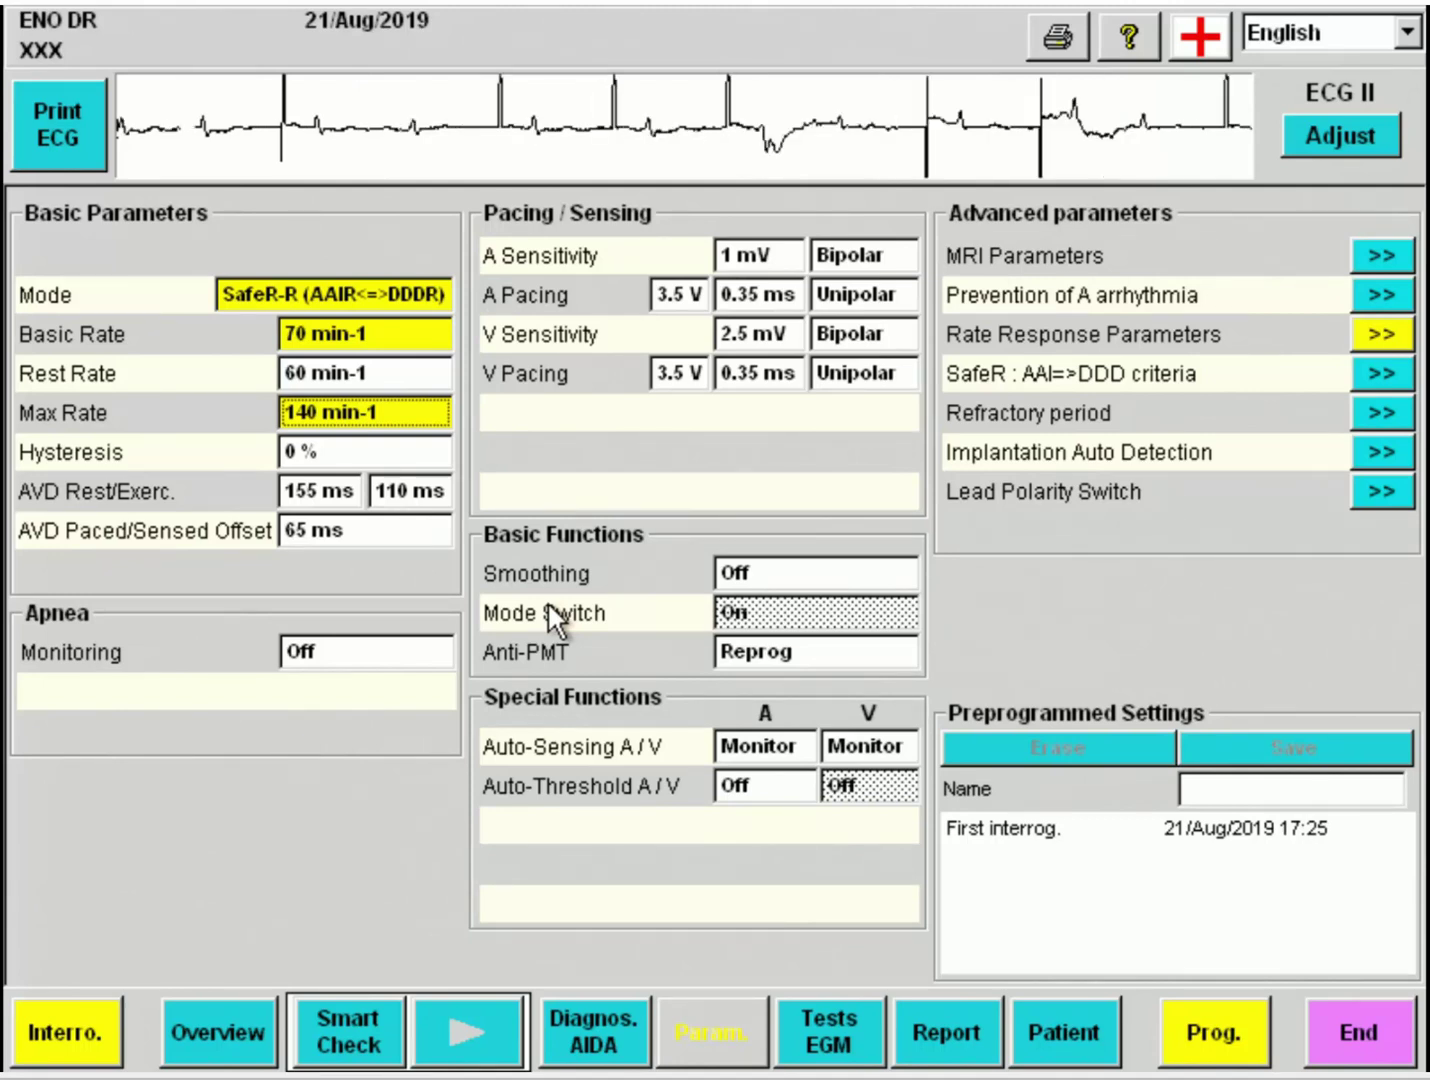
# - Confirm hysteresis 0 %, AVD rest 155 ms, exercise 110 ms and offset 65 ms unchanged
pyautogui.click(353, 451)
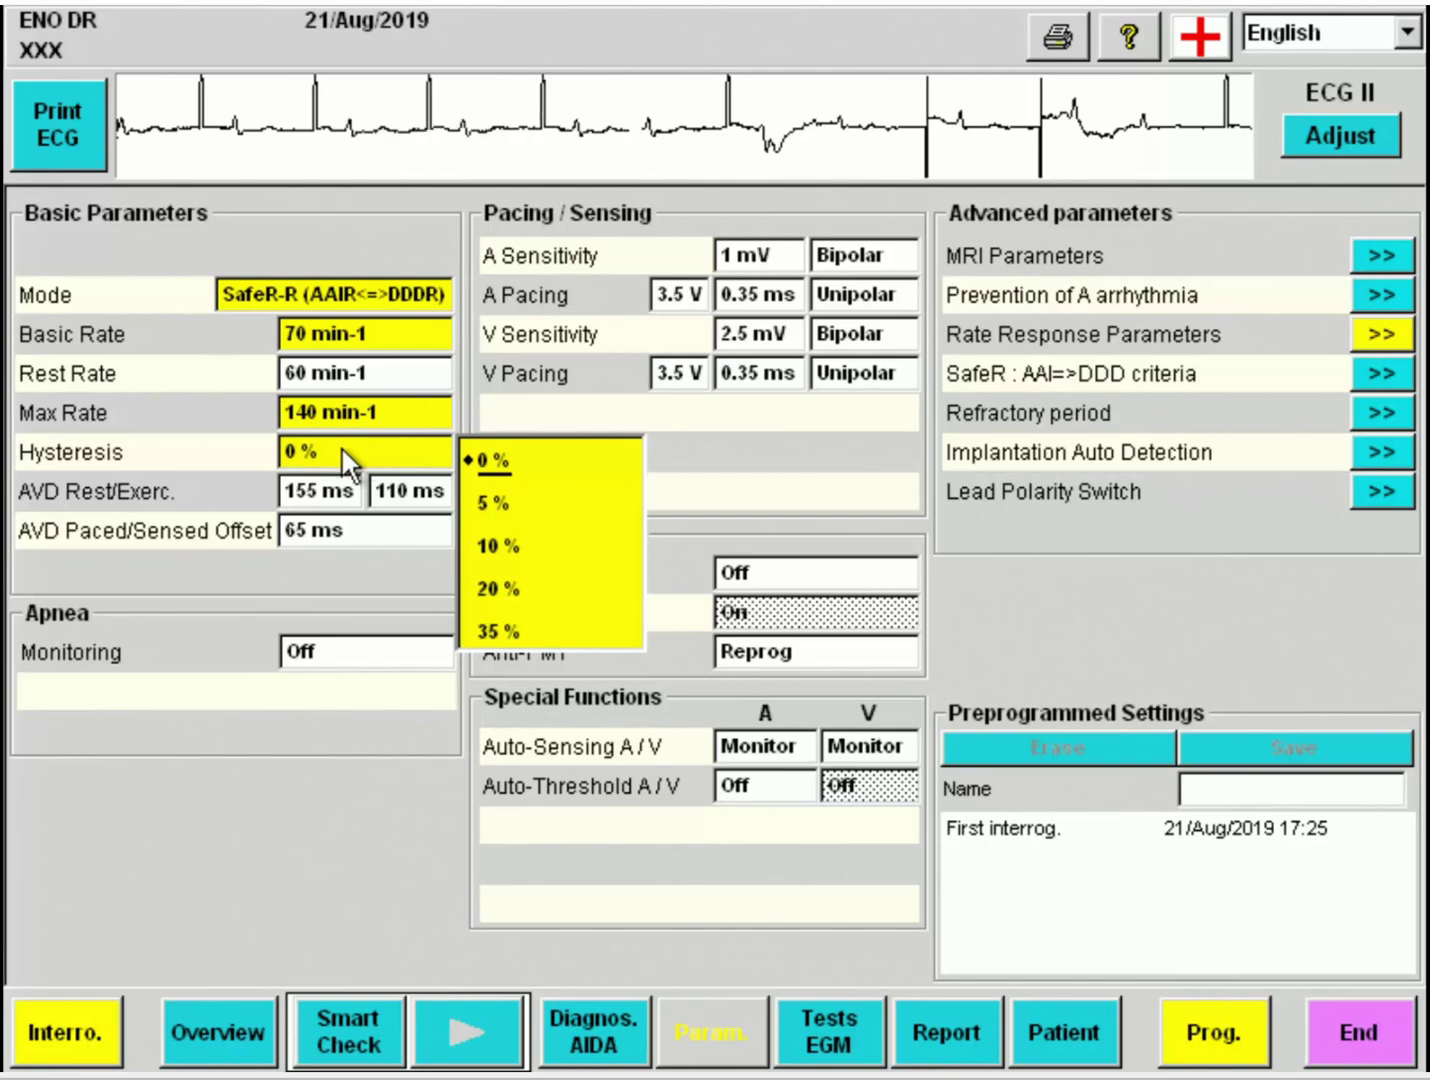
pyautogui.click(340, 446)
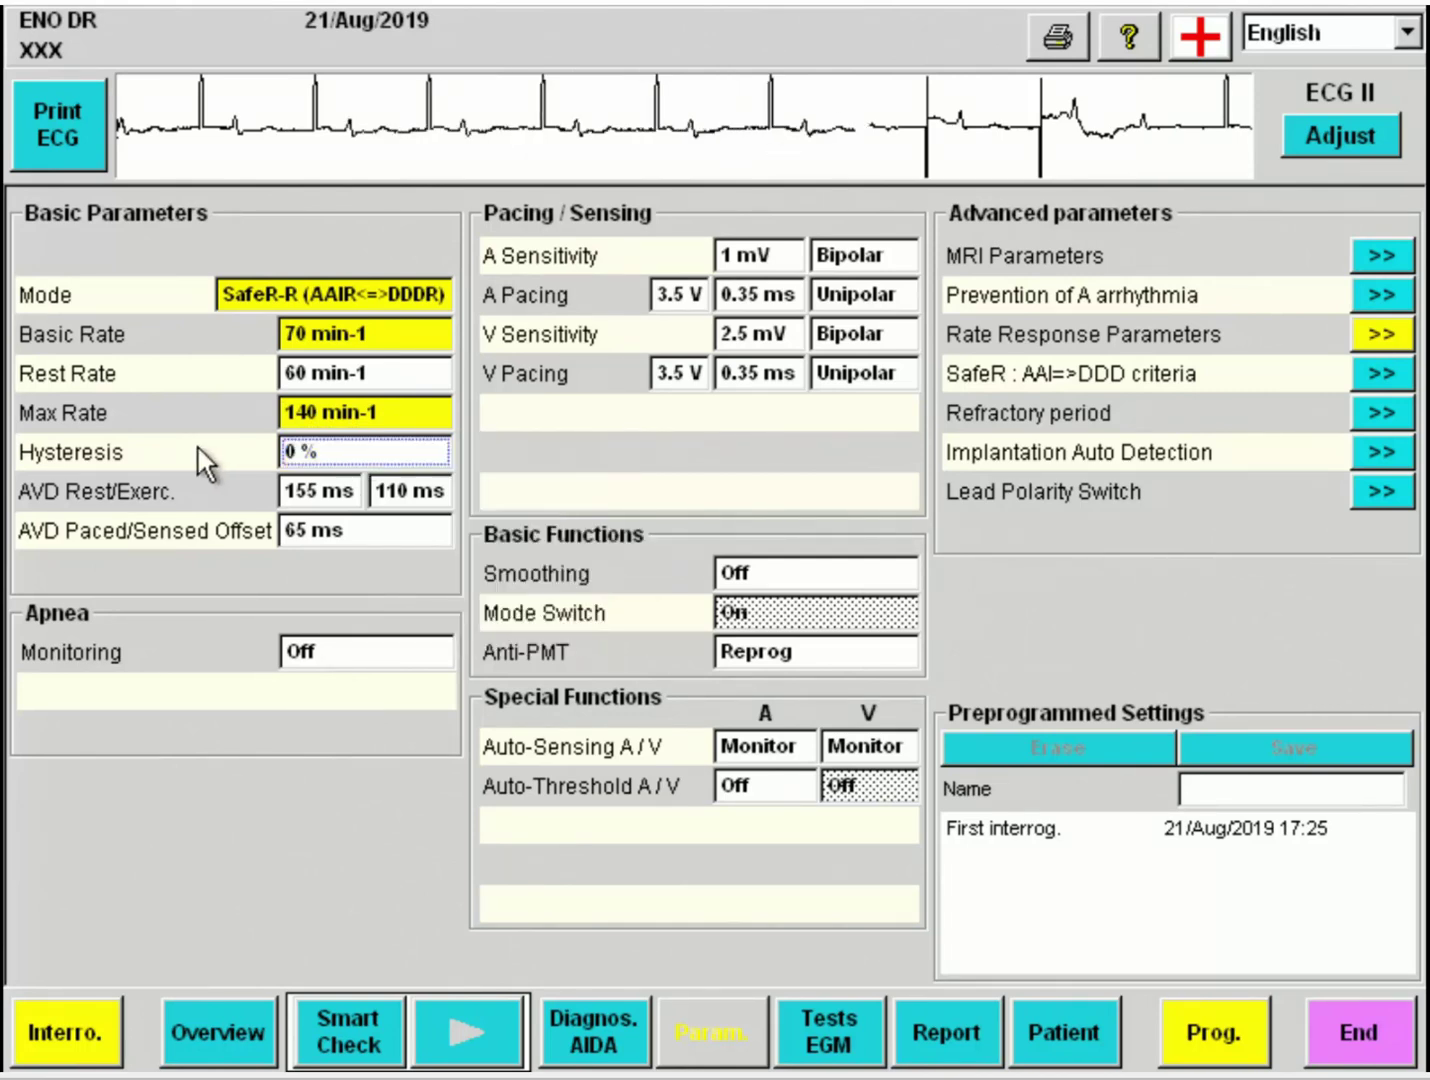
pyautogui.click(319, 498)
pyautogui.click(218, 601)
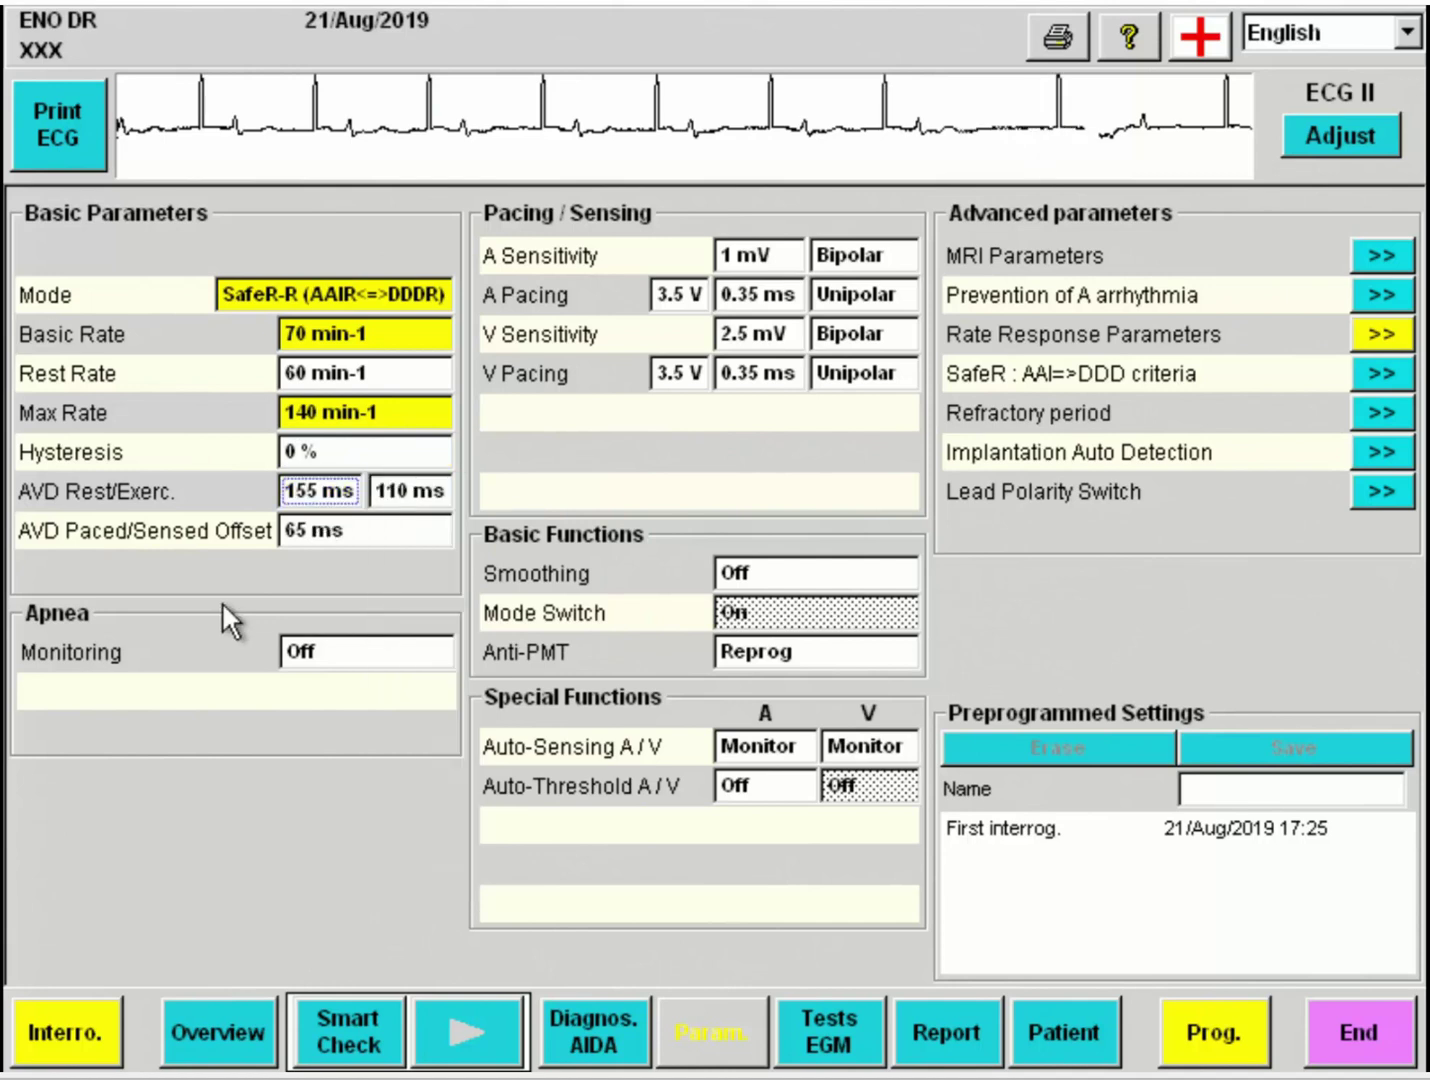
pyautogui.click(414, 491)
pyautogui.click(257, 594)
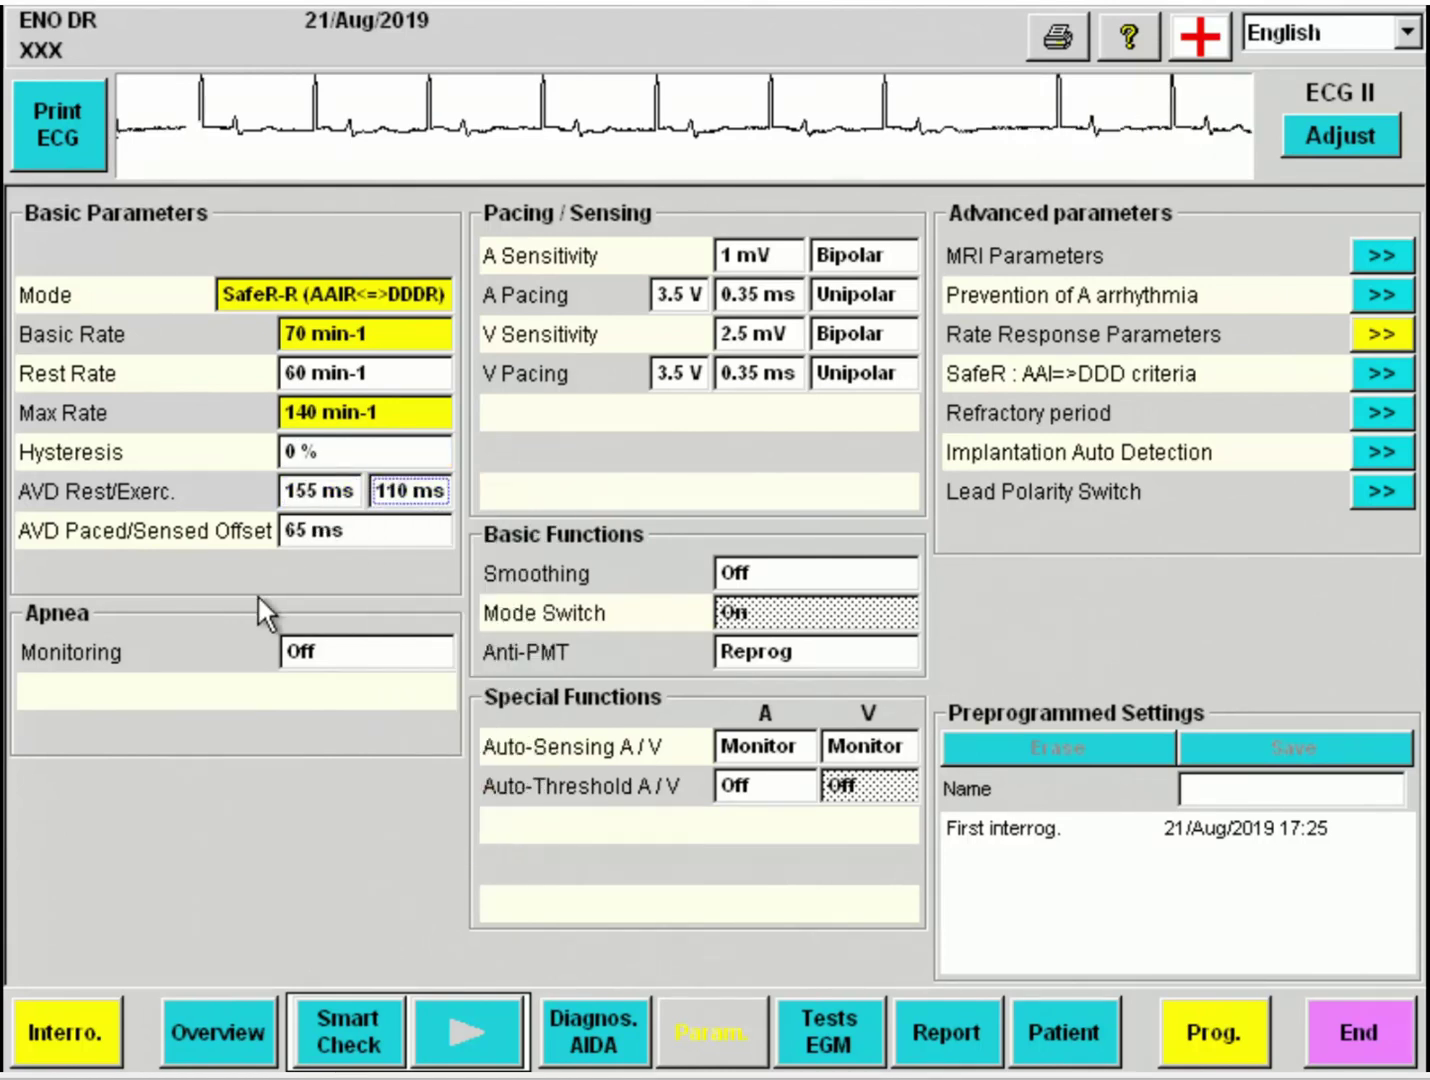
pyautogui.click(345, 533)
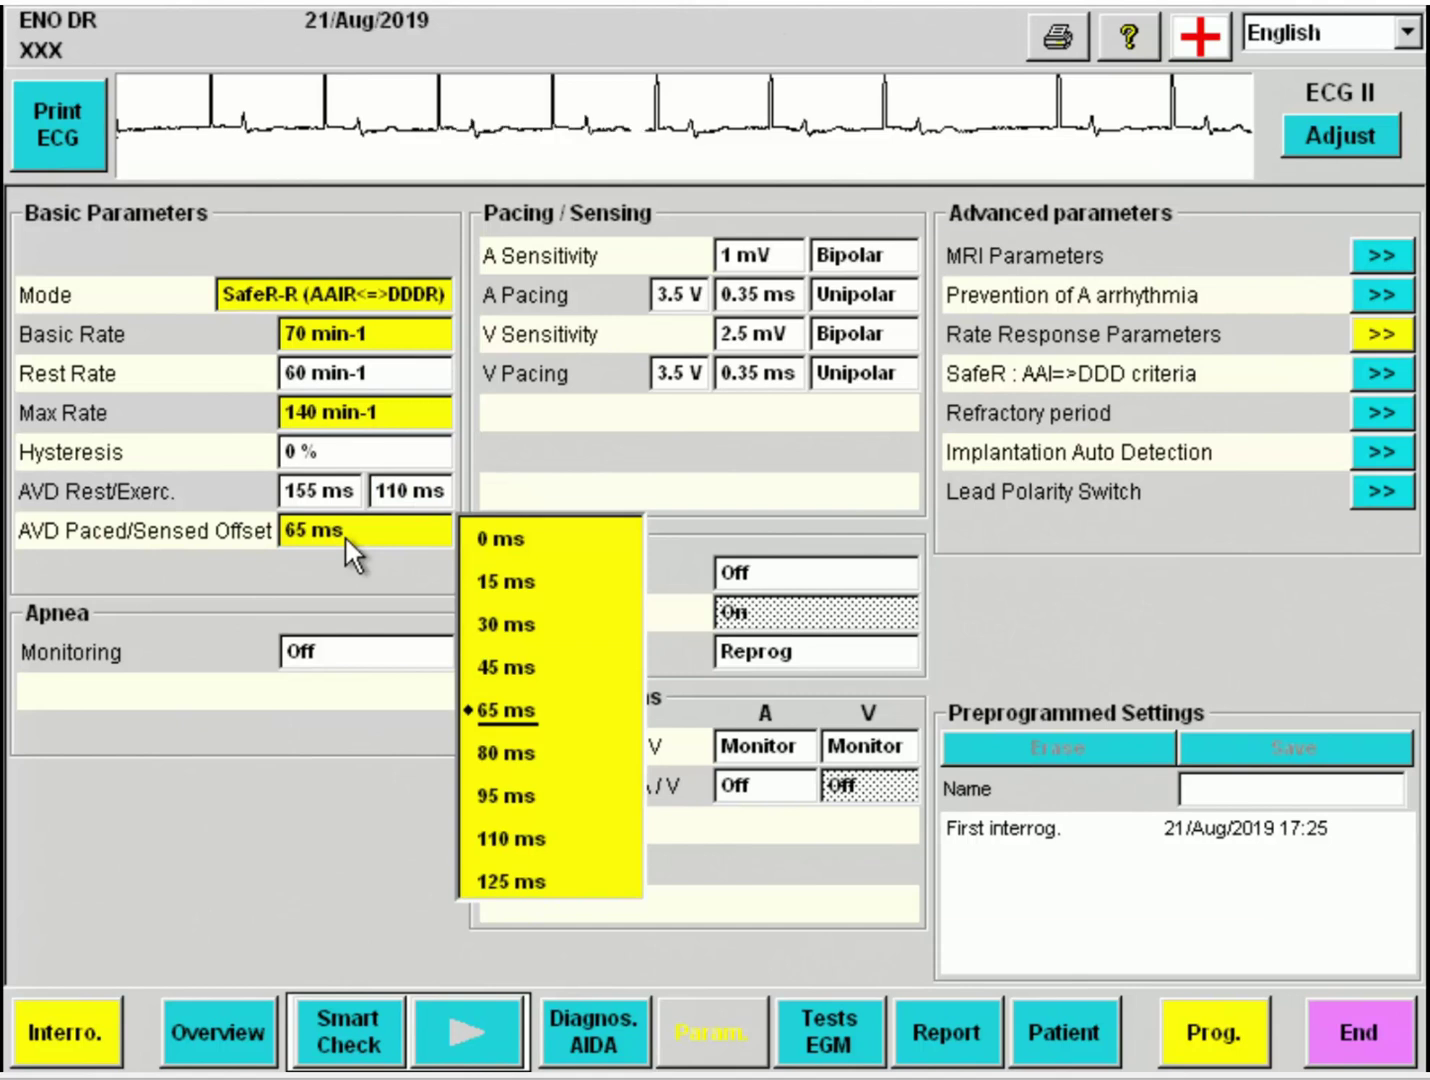
pyautogui.click(255, 599)
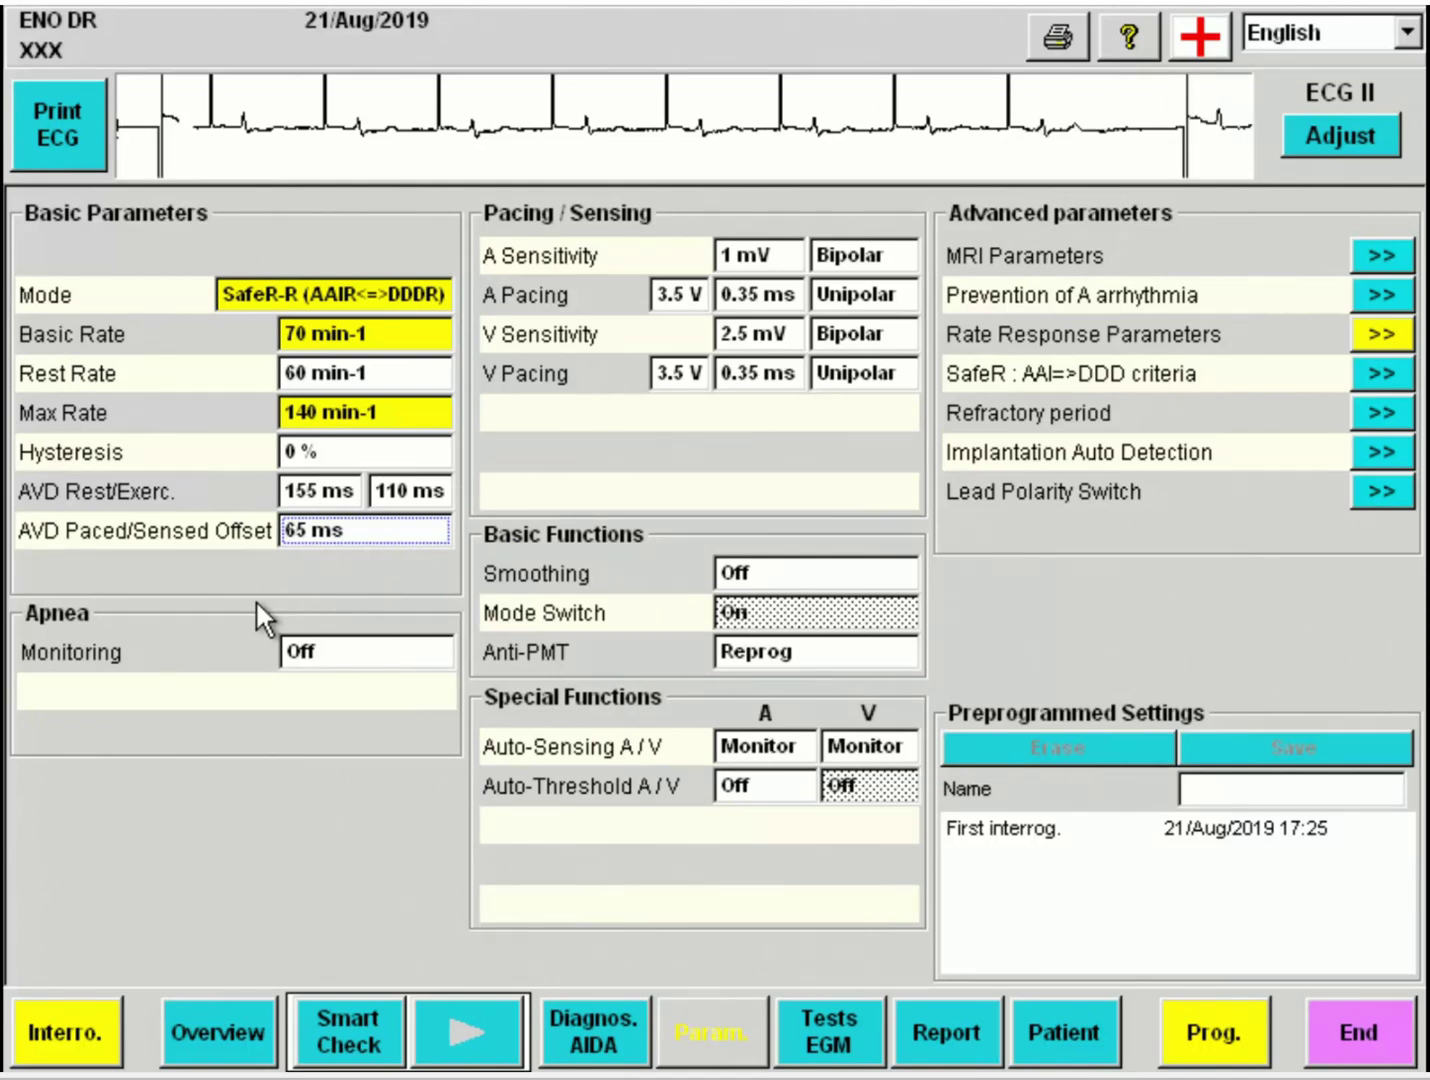
pyautogui.click(346, 652)
# - Turn apnea monitoring On with the 00:00-05:00 monitoring period
pyautogui.click(515, 702)
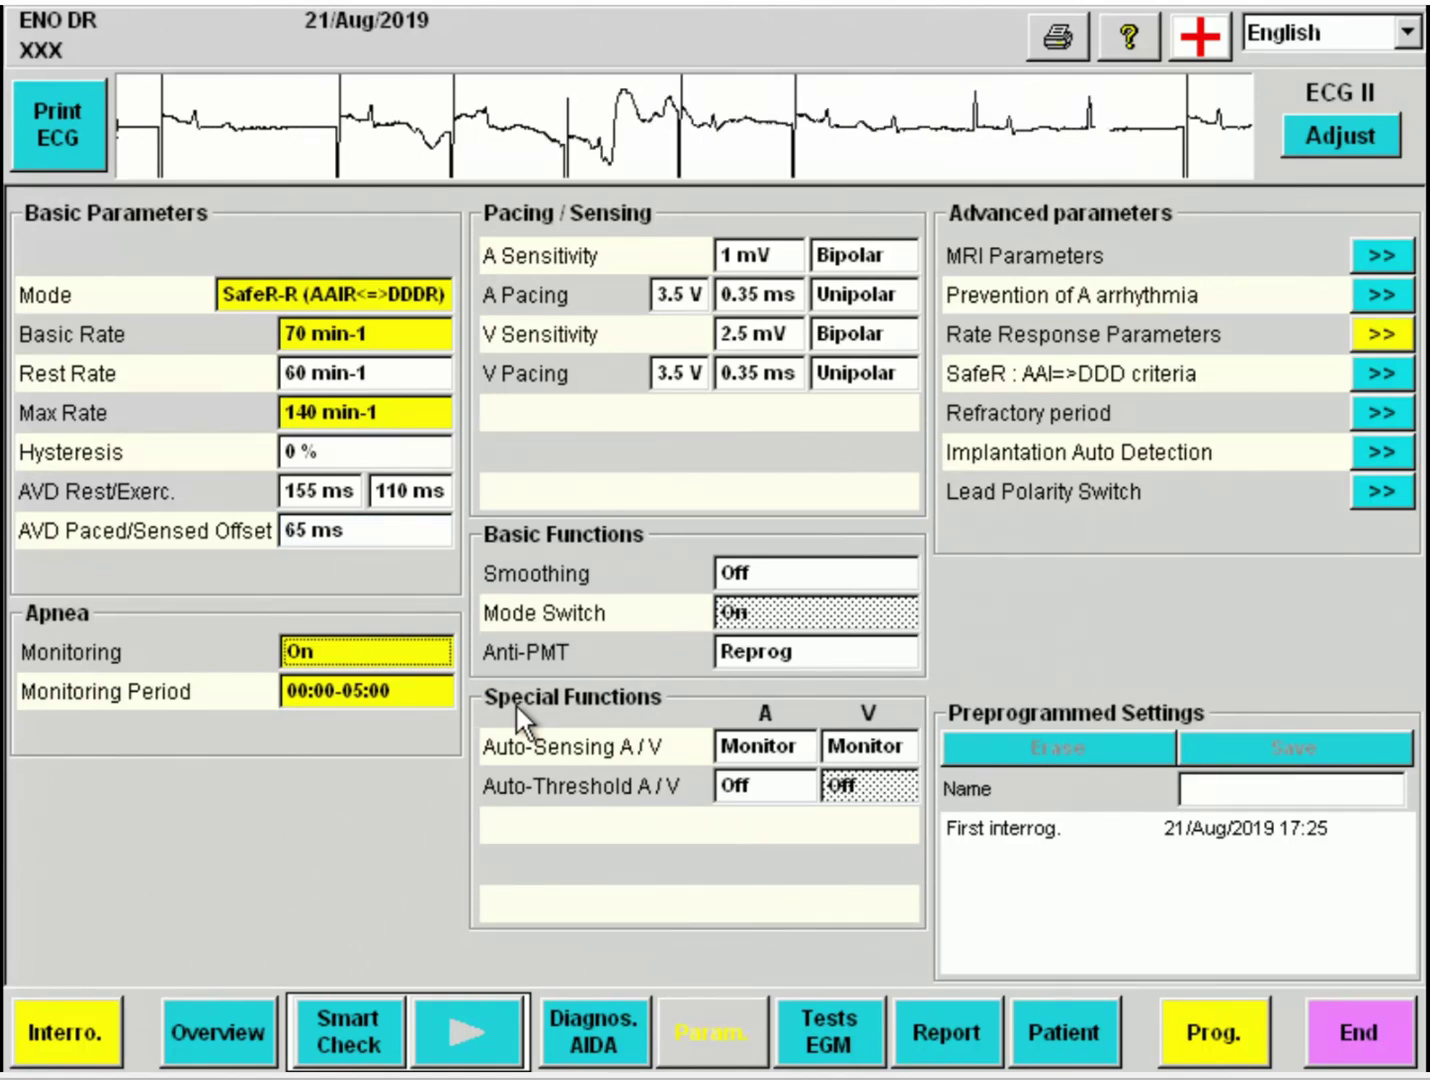
pyautogui.click(347, 688)
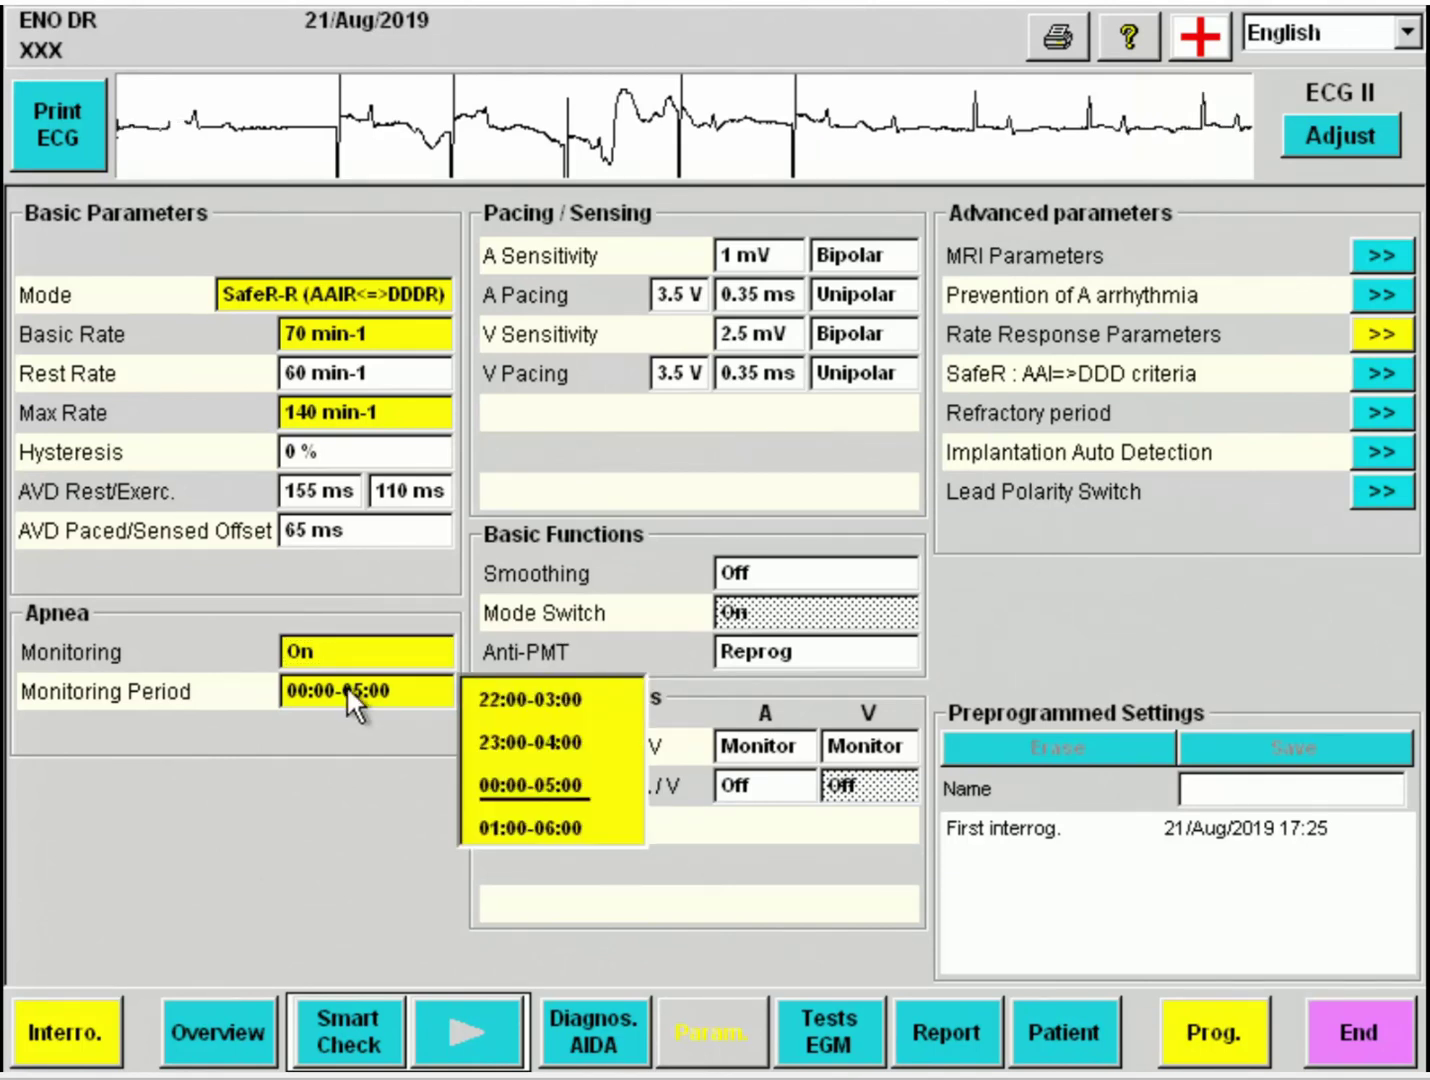
pyautogui.click(328, 770)
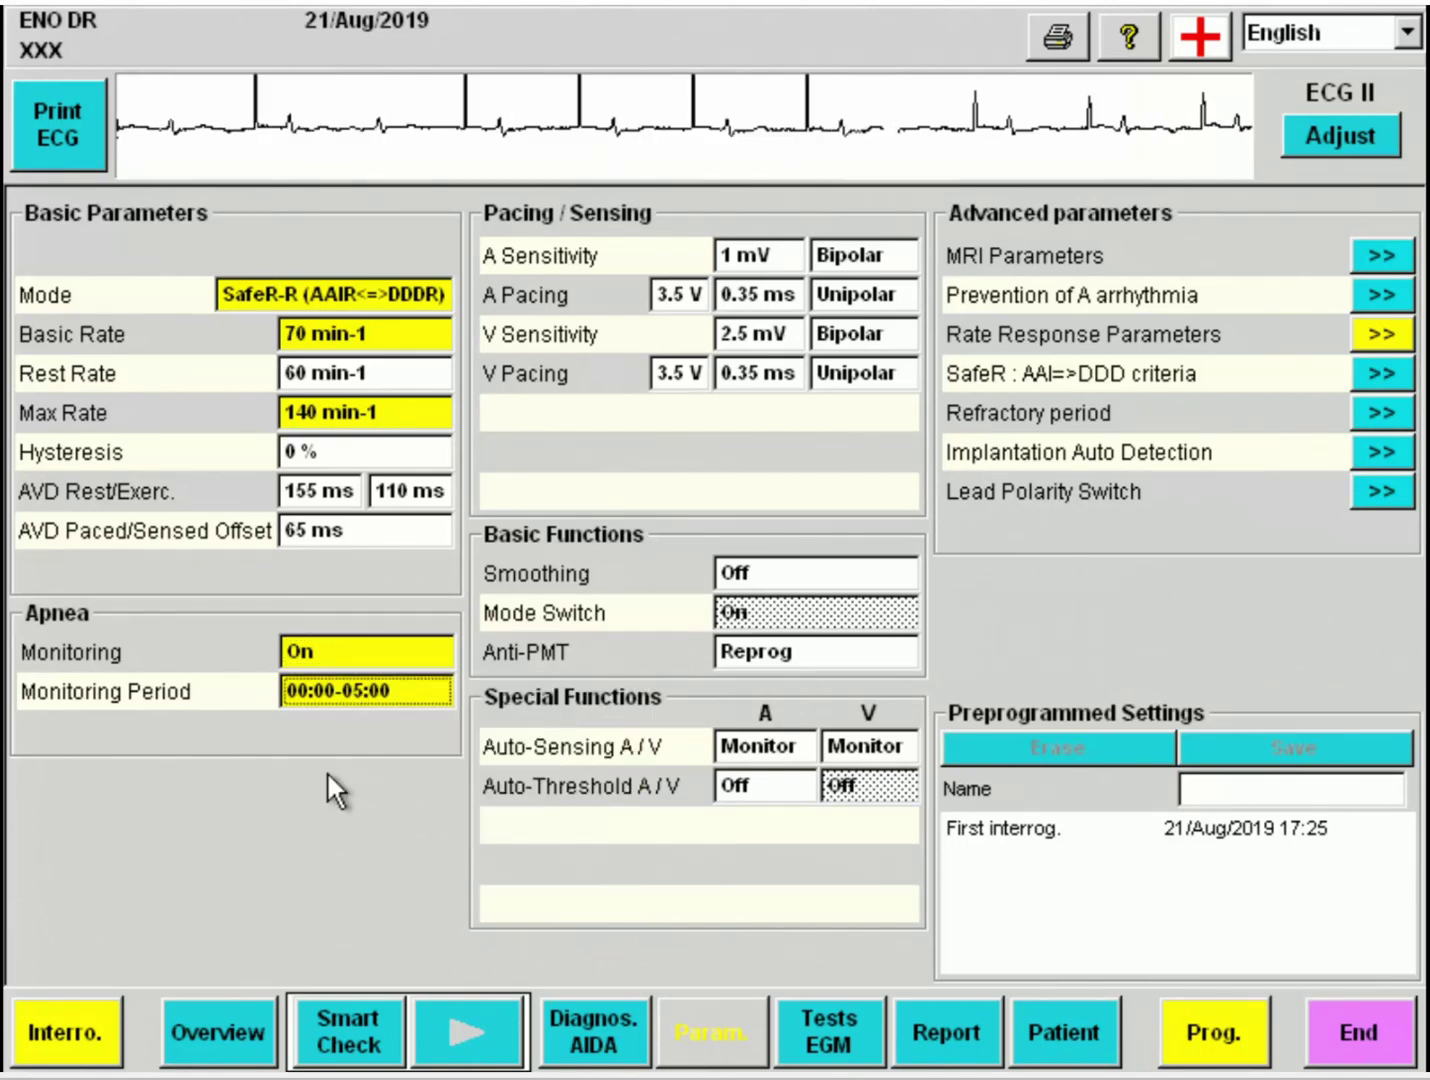
# - Set atrial sensitivity to 0.3 mV and atrial and ventricular pacing amplitudes to 2.0 V
pyautogui.click(748, 254)
pyautogui.click(873, 350)
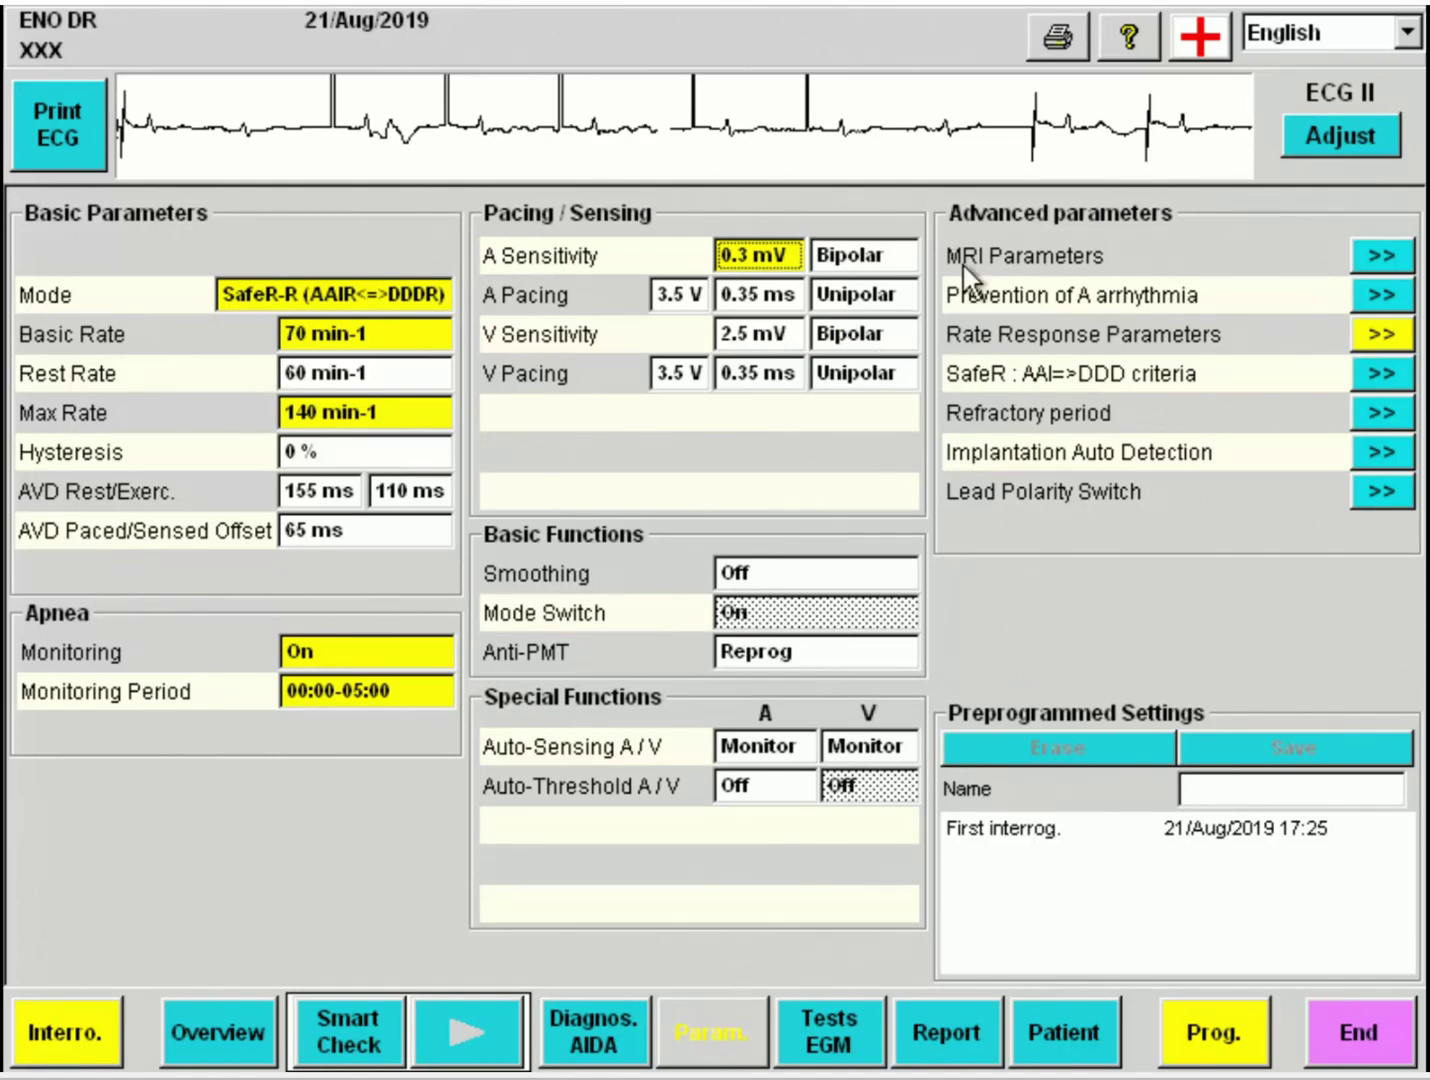
pyautogui.click(682, 294)
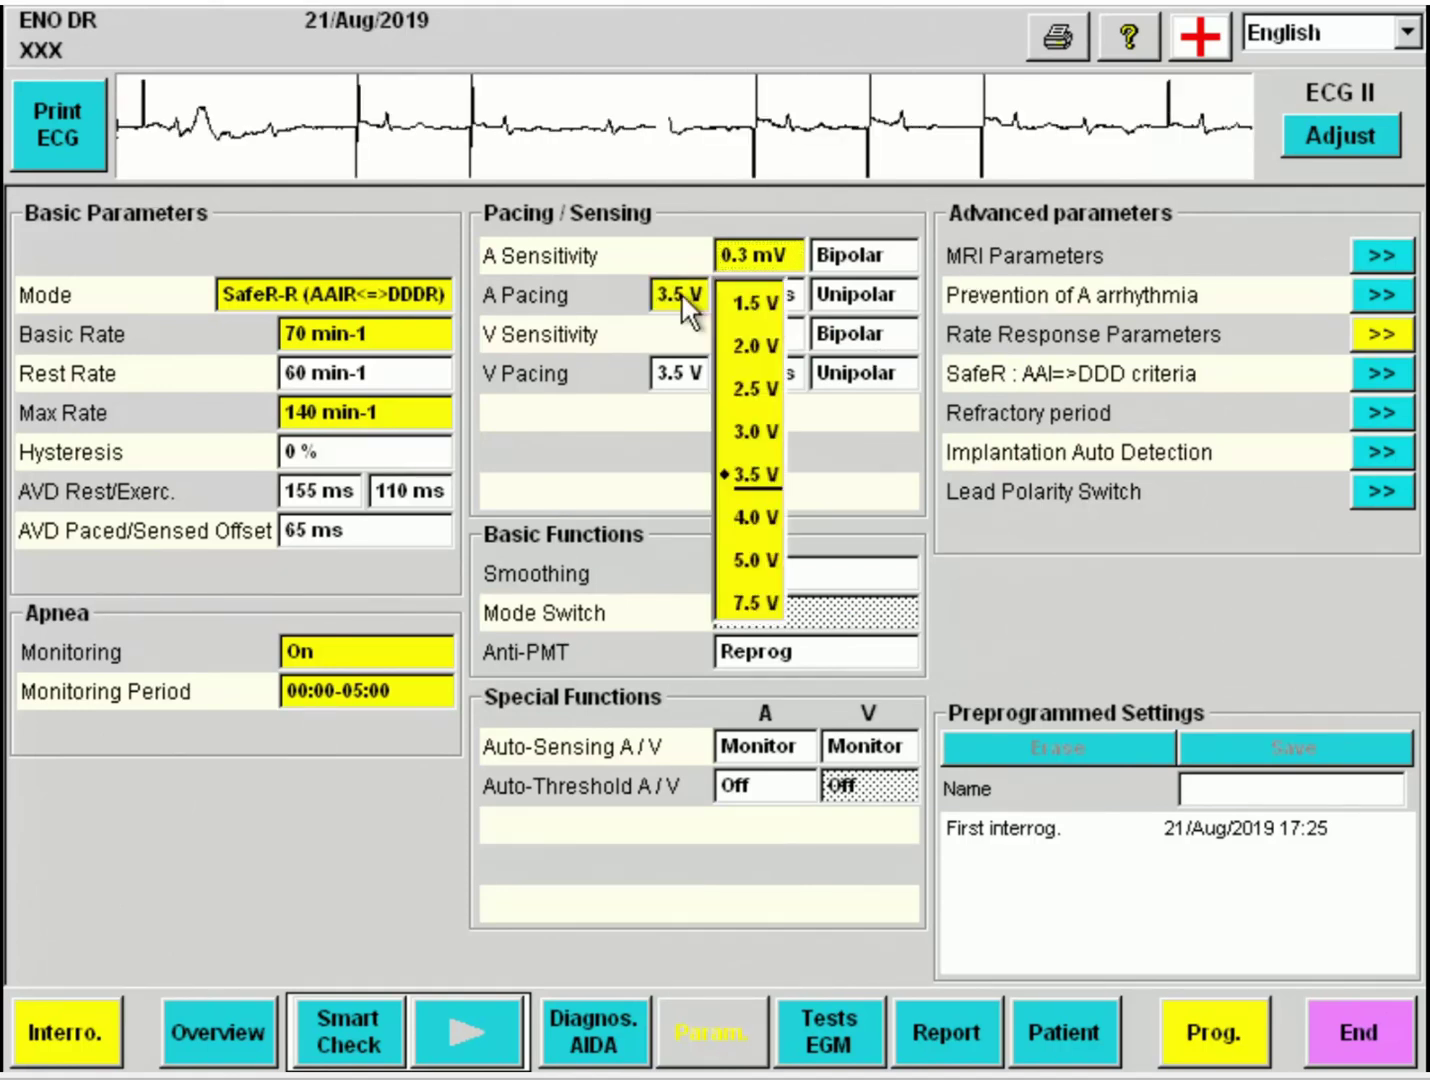
pyautogui.click(749, 340)
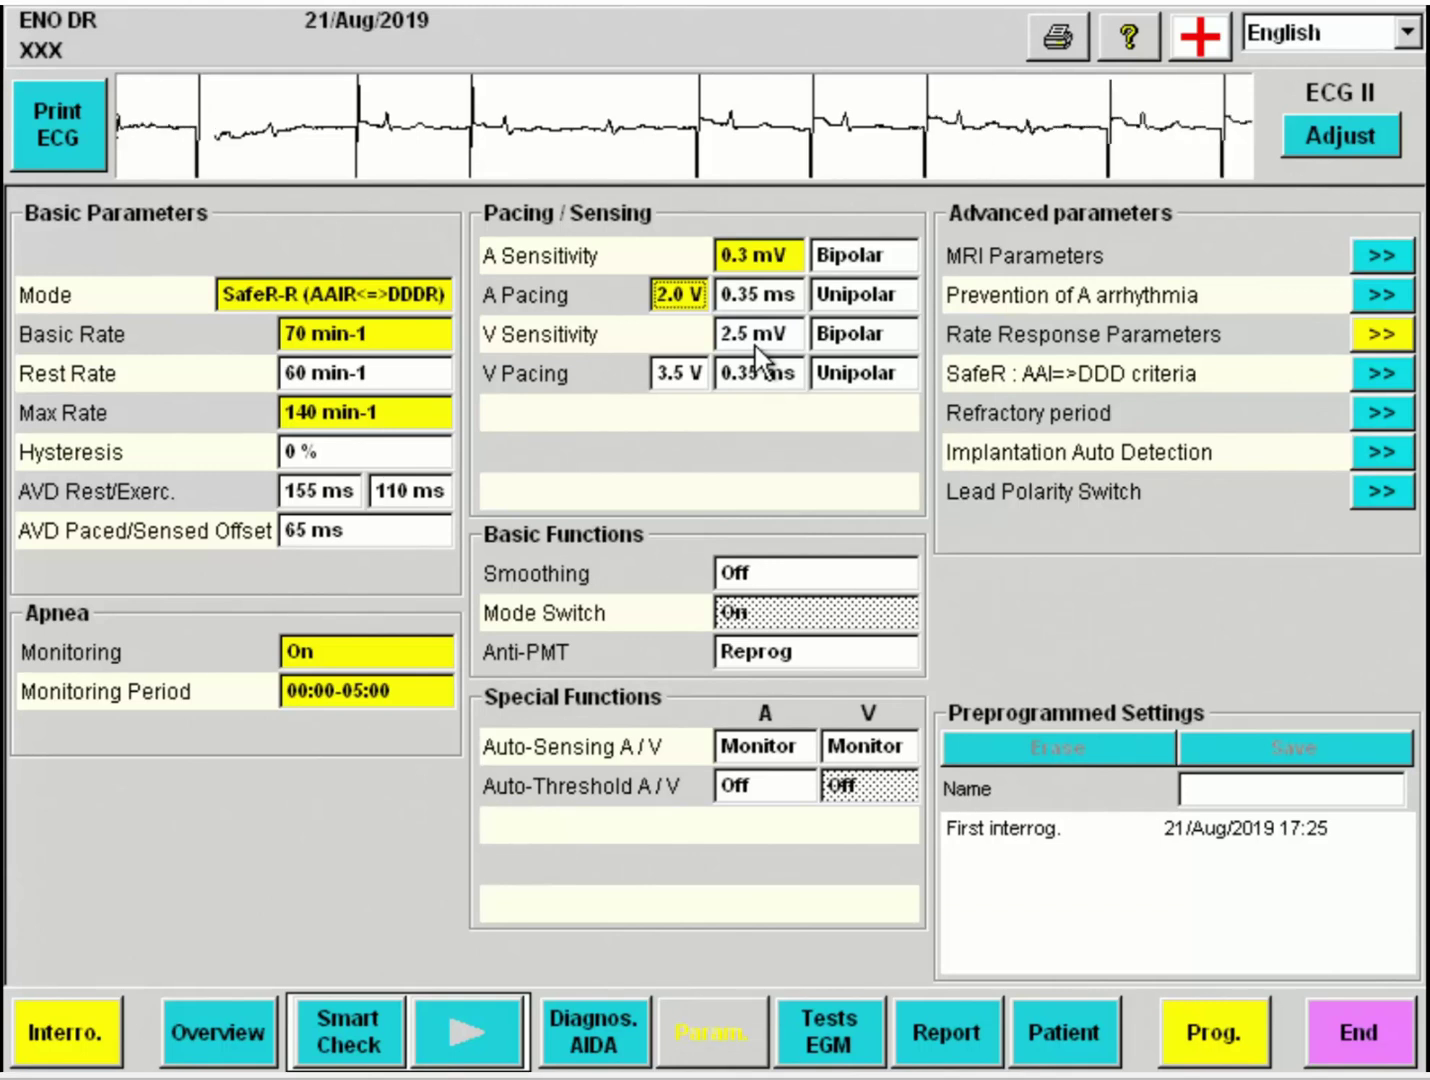
pyautogui.click(673, 373)
pyautogui.click(752, 420)
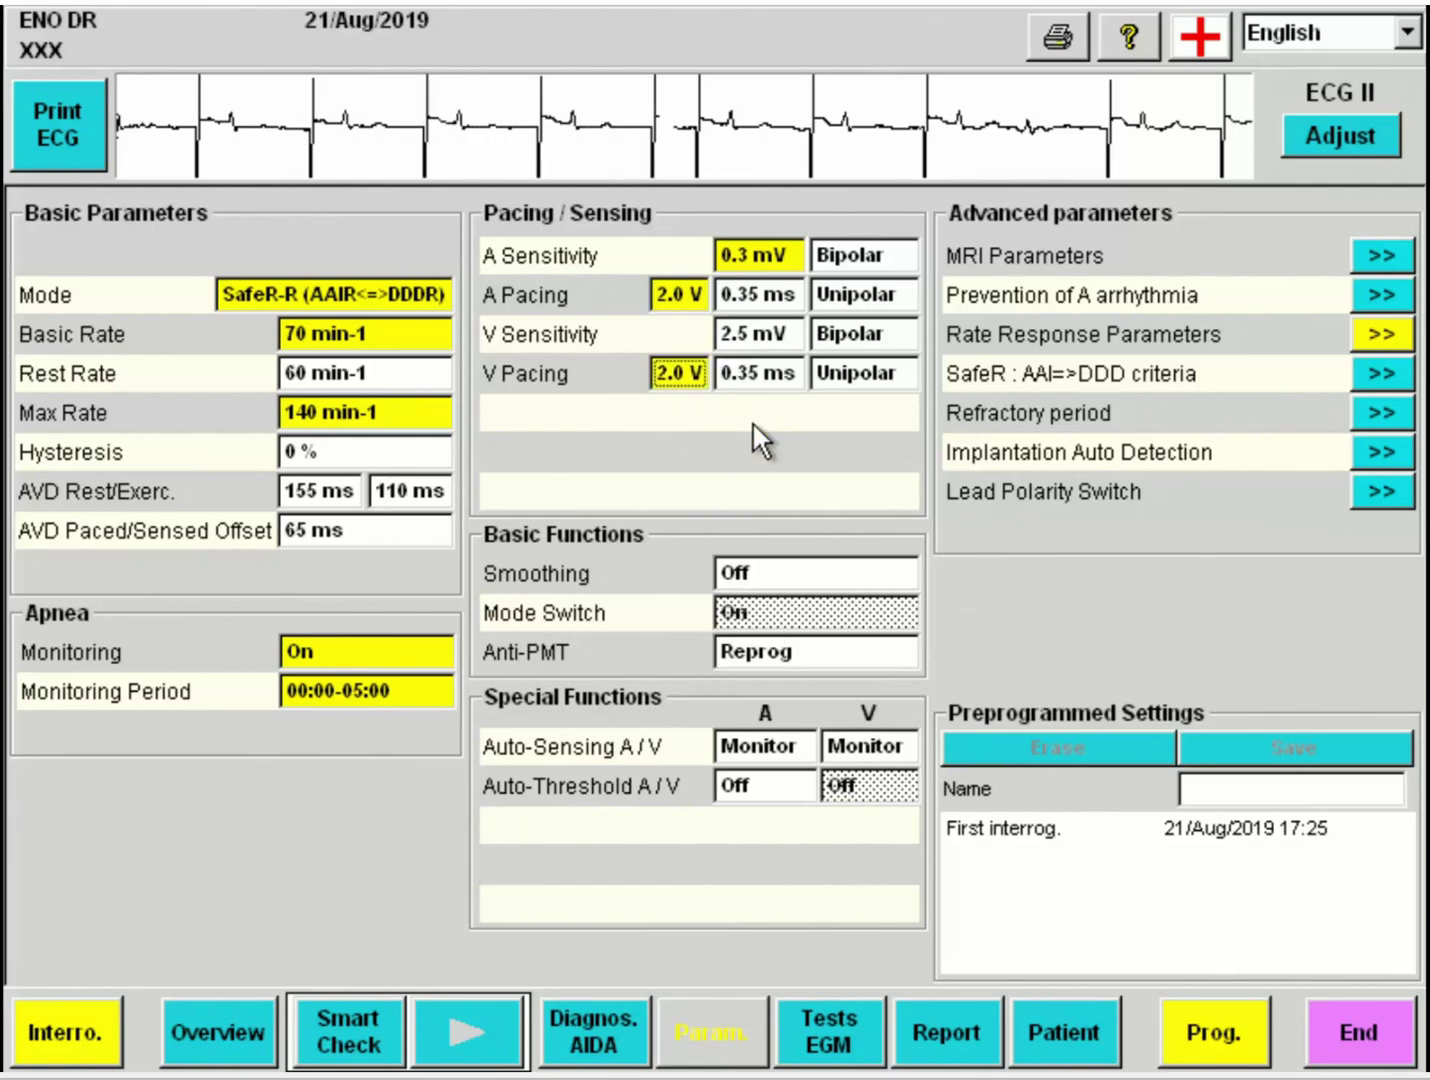
pyautogui.click(806, 572)
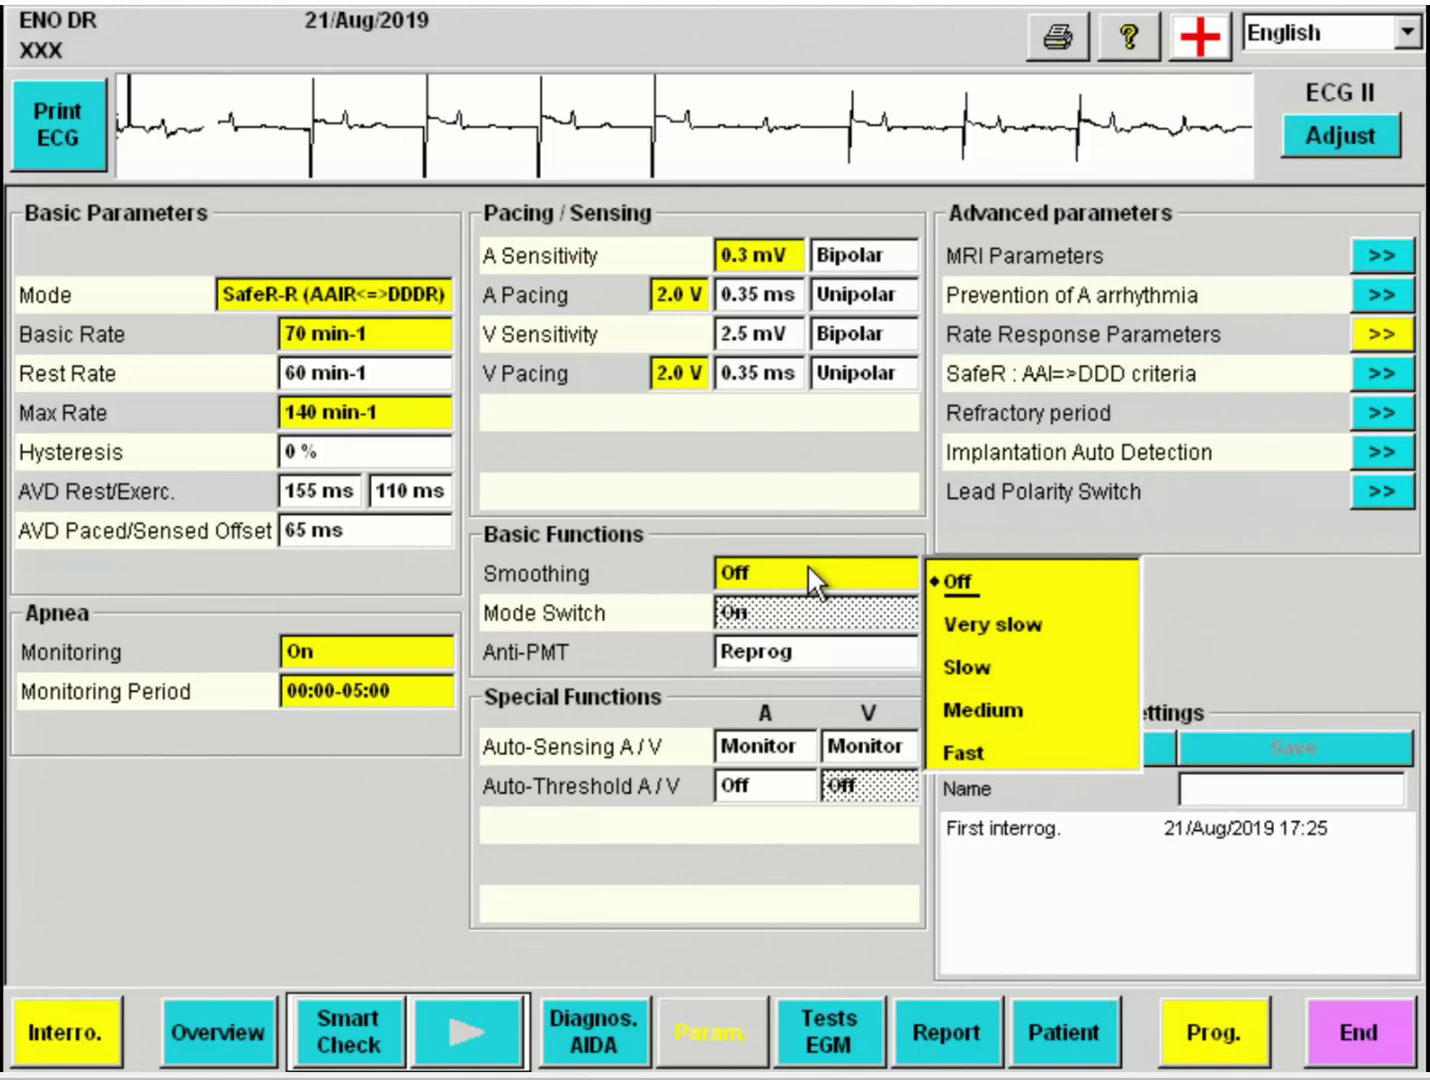
# - Leave smoothing Off and Anti-PMT at Reprog
pyautogui.click(831, 572)
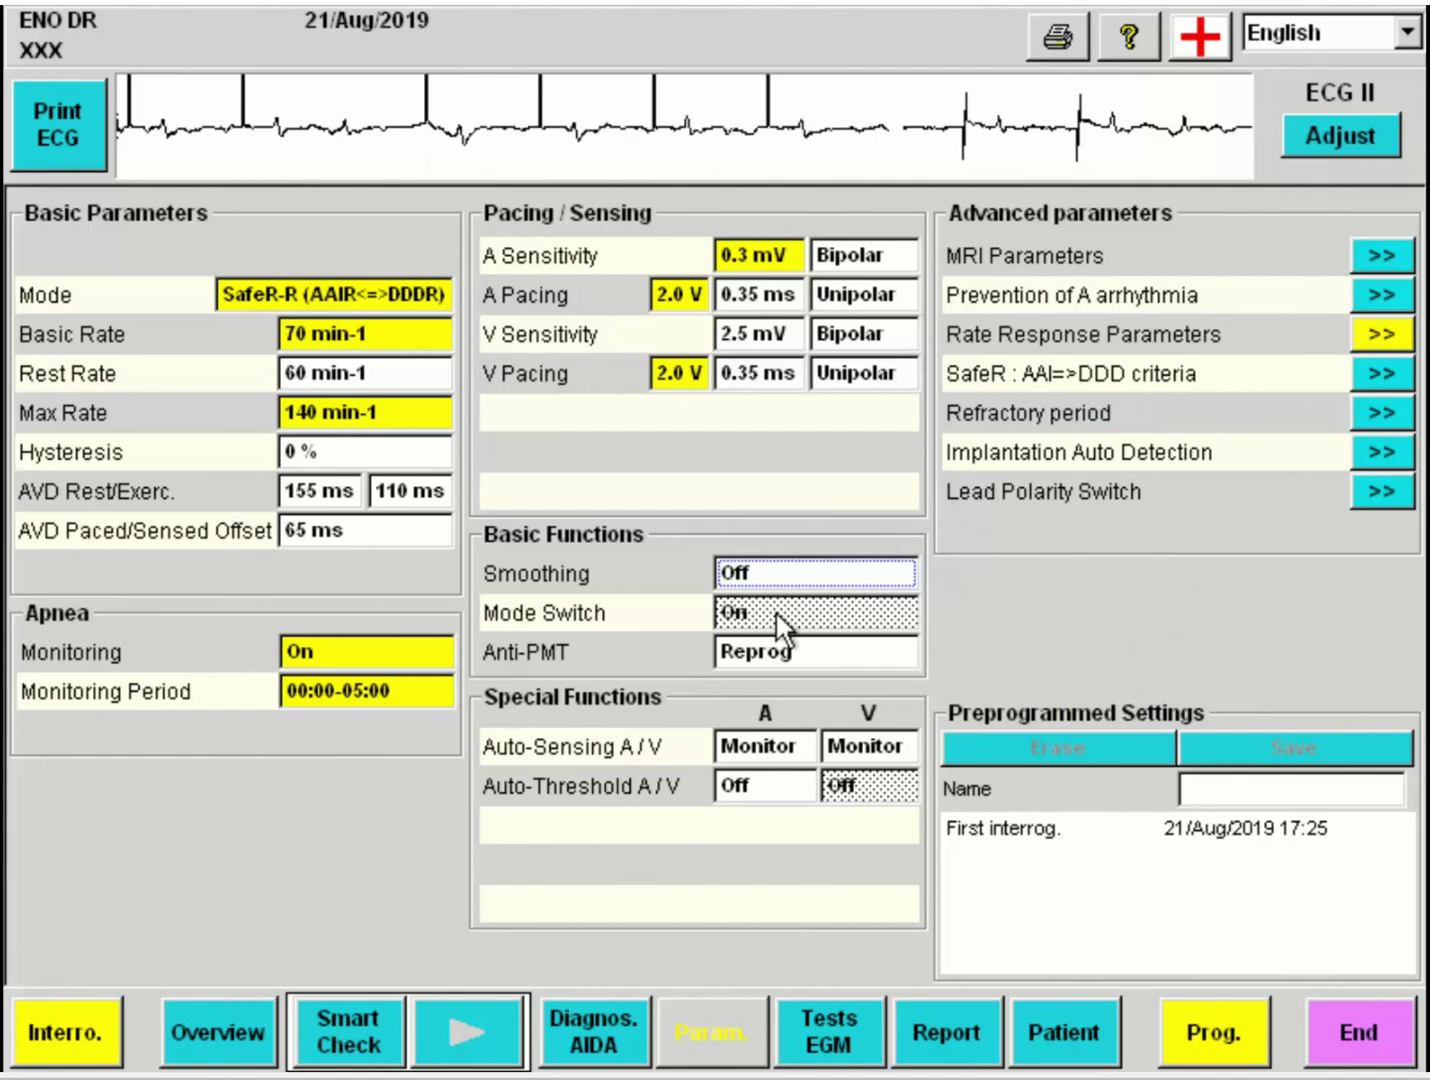
pyautogui.click(792, 652)
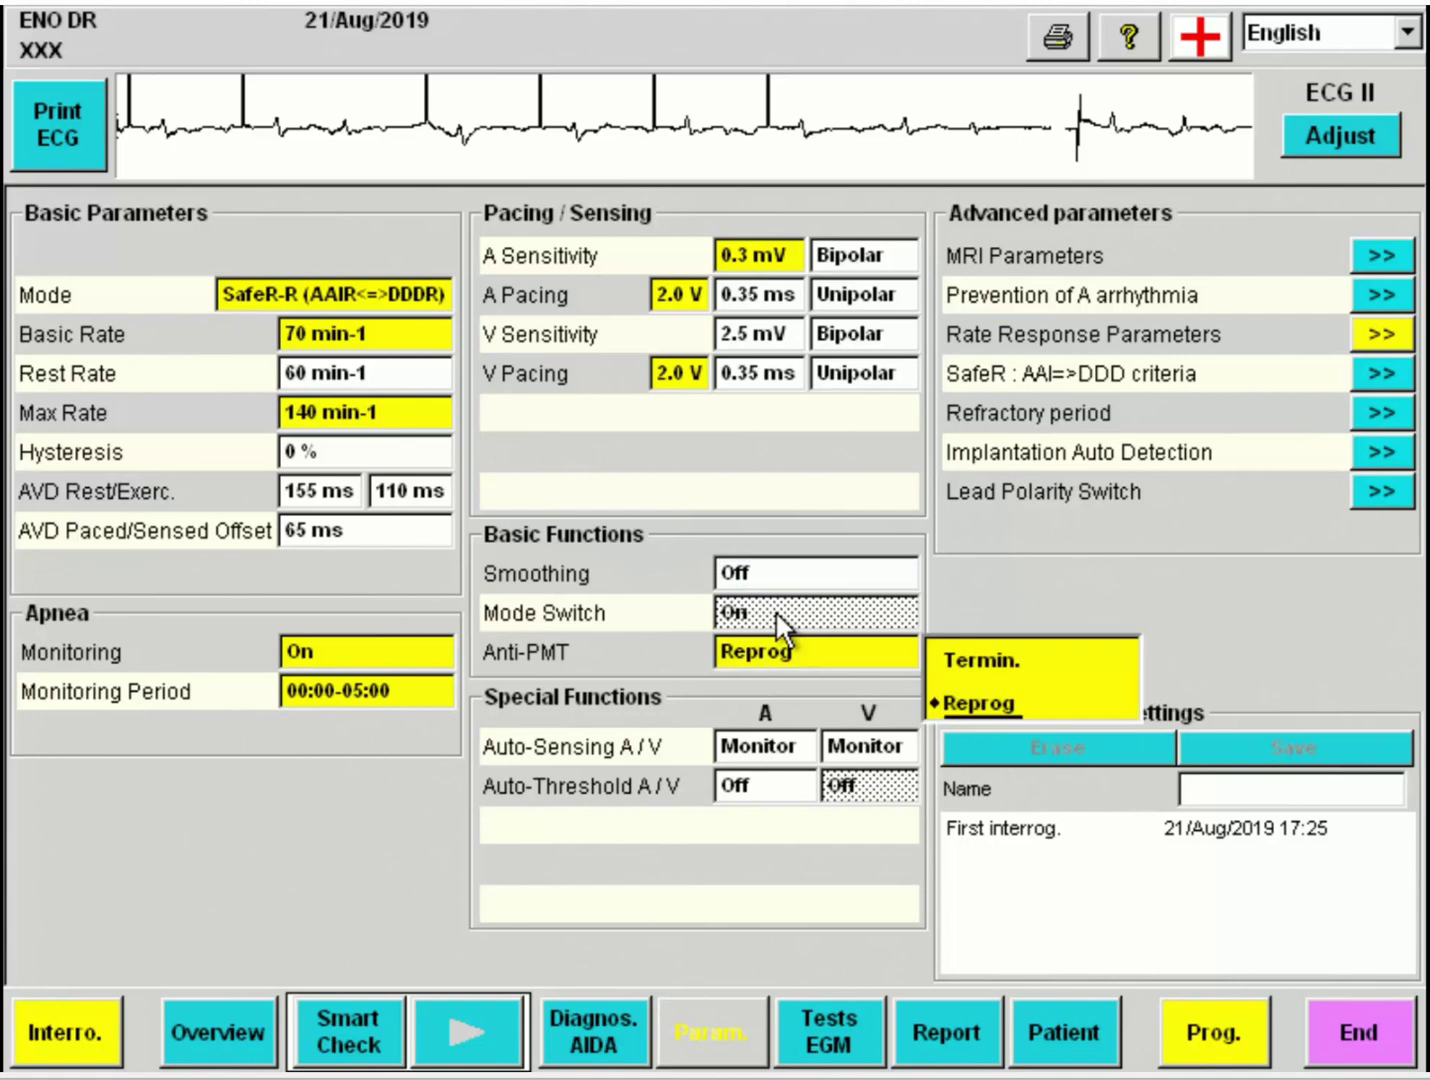
pyautogui.click(835, 661)
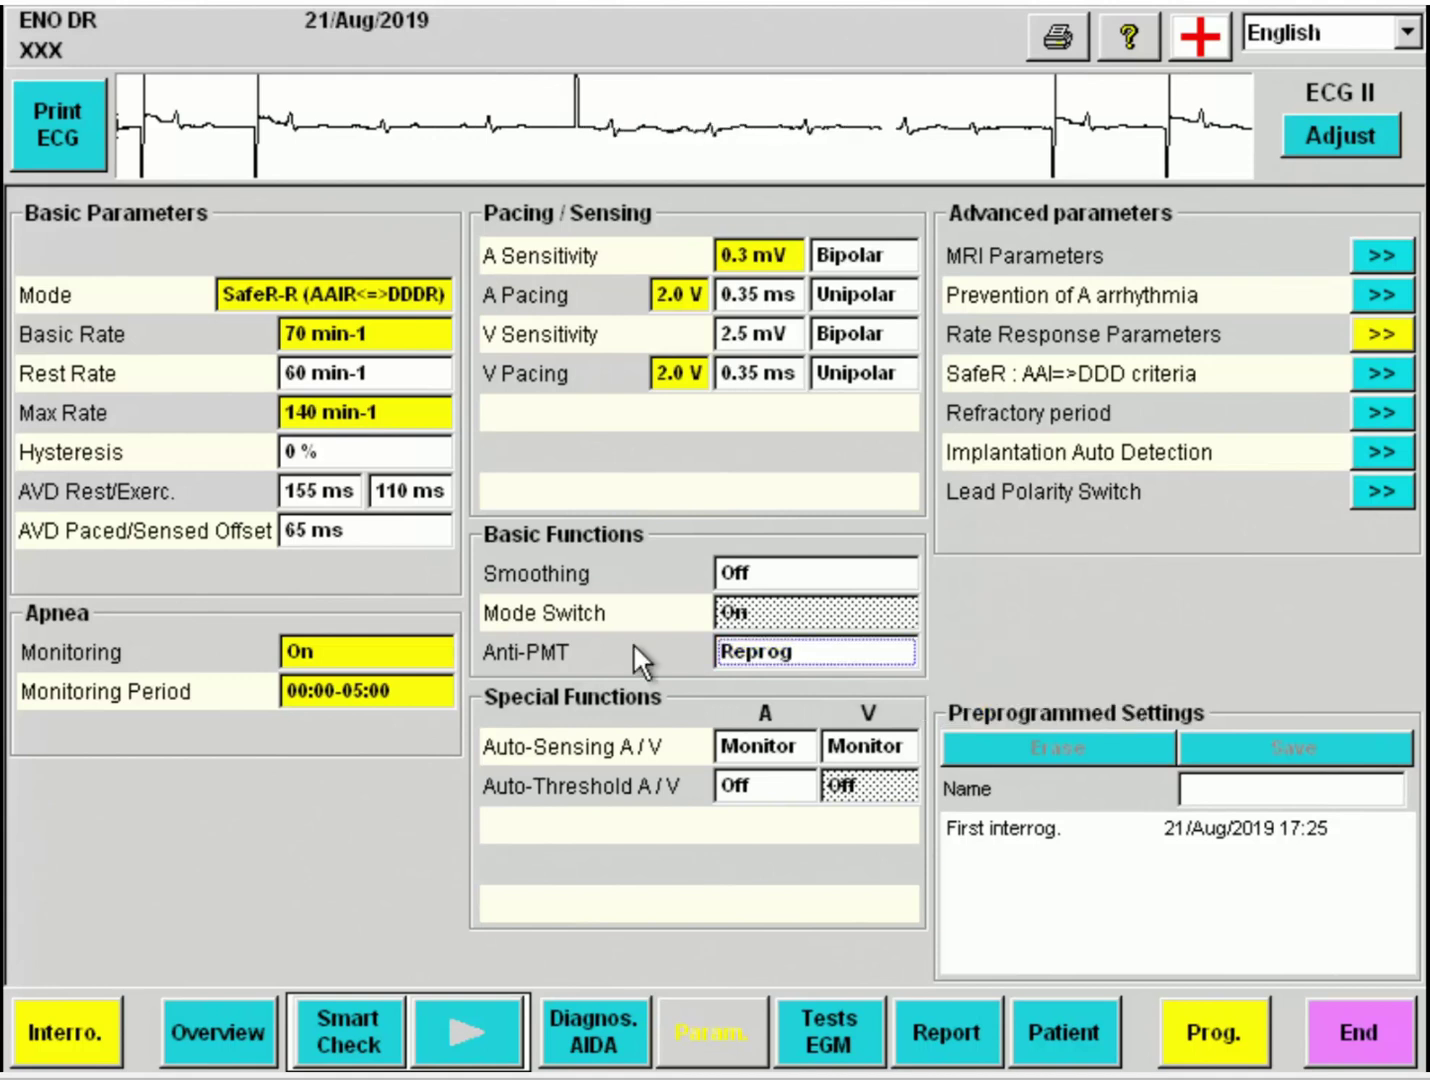
# - Set atrial and ventricular Auto-Sensing and atrial Auto-Threshold to Auto, then program the device
pyautogui.click(787, 748)
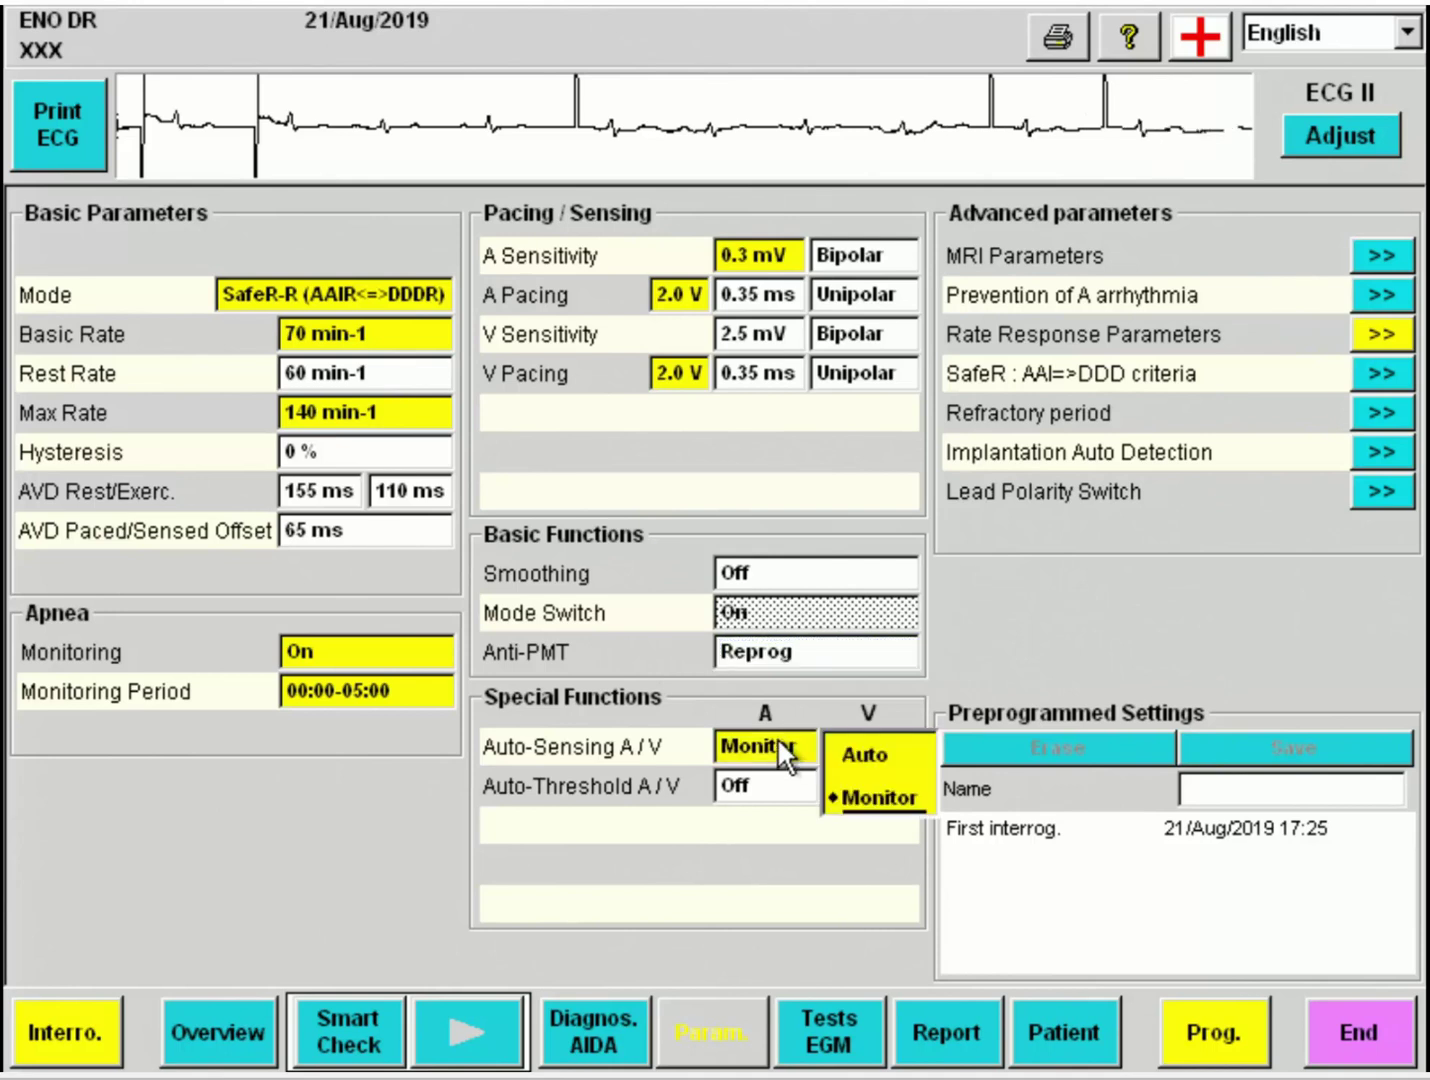
pyautogui.click(882, 750)
pyautogui.click(884, 749)
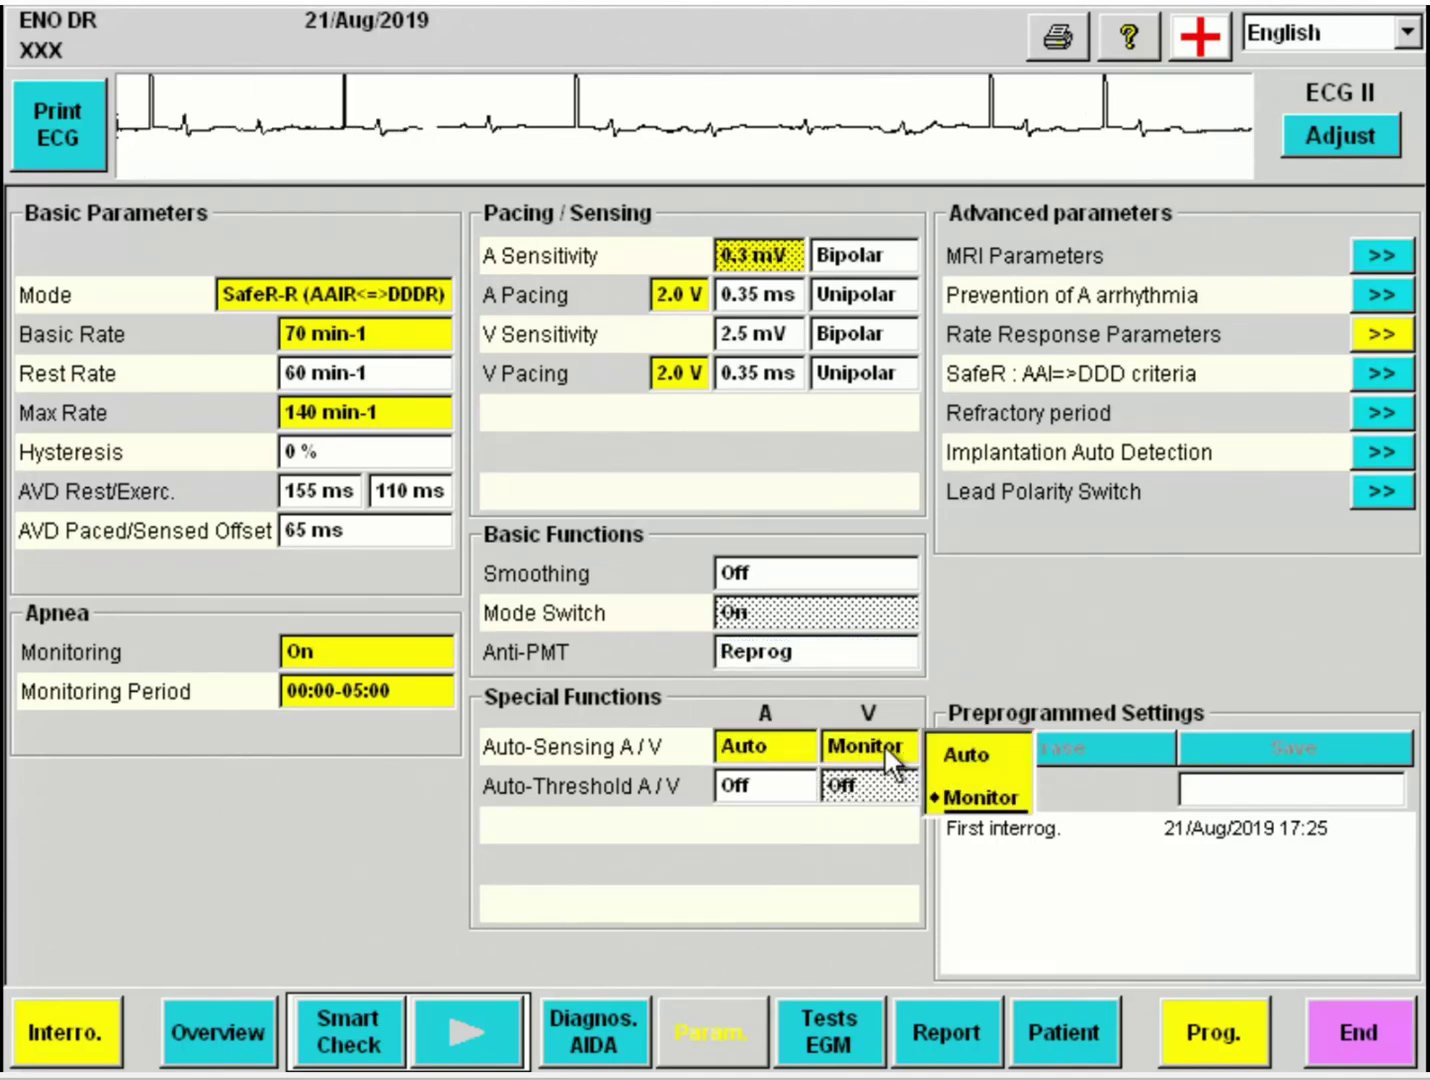
pyautogui.click(990, 749)
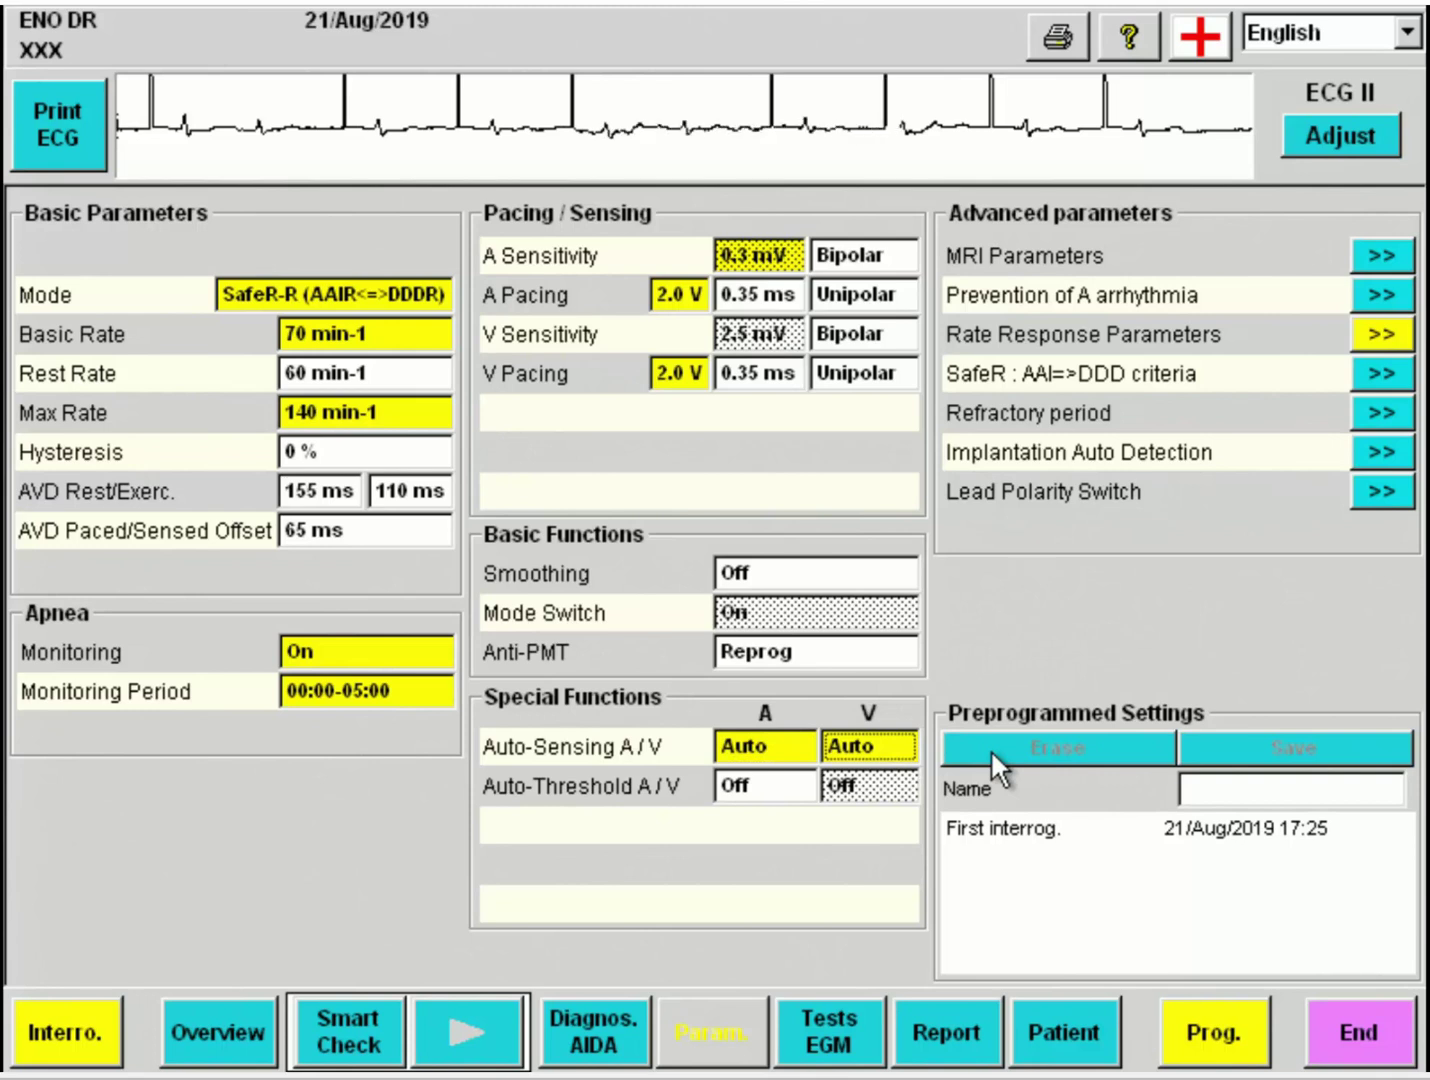
pyautogui.click(757, 787)
pyautogui.click(885, 872)
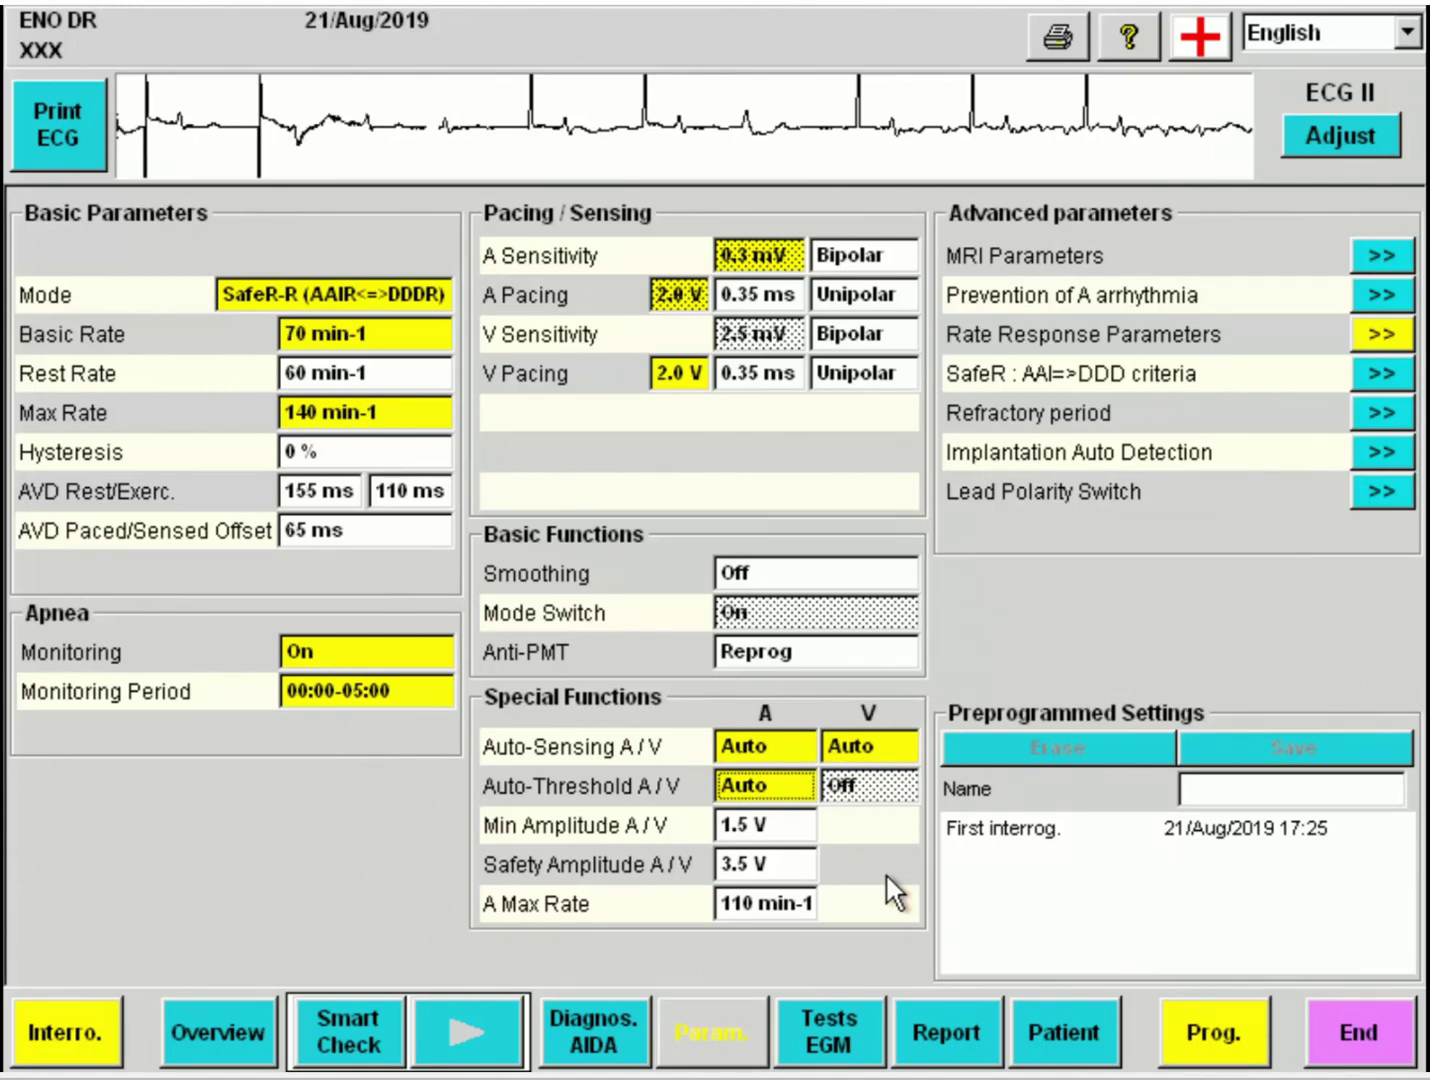
pyautogui.click(1205, 1055)
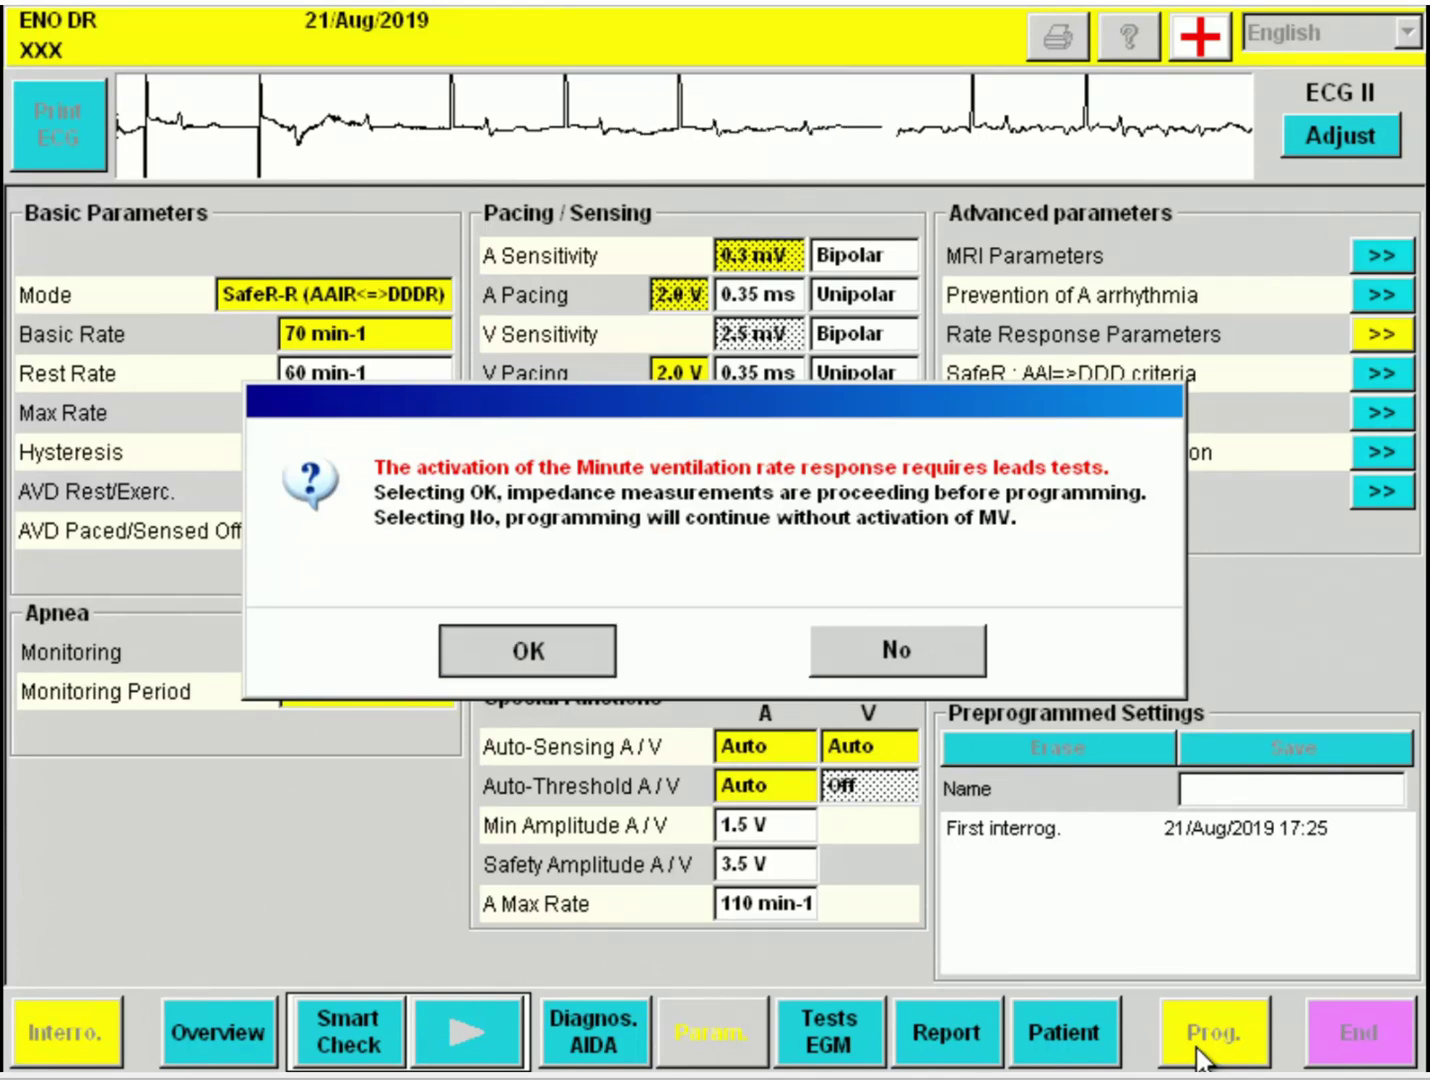
# - Accept the minute-ventilation lead tests so programming proceeds
pyautogui.click(536, 645)
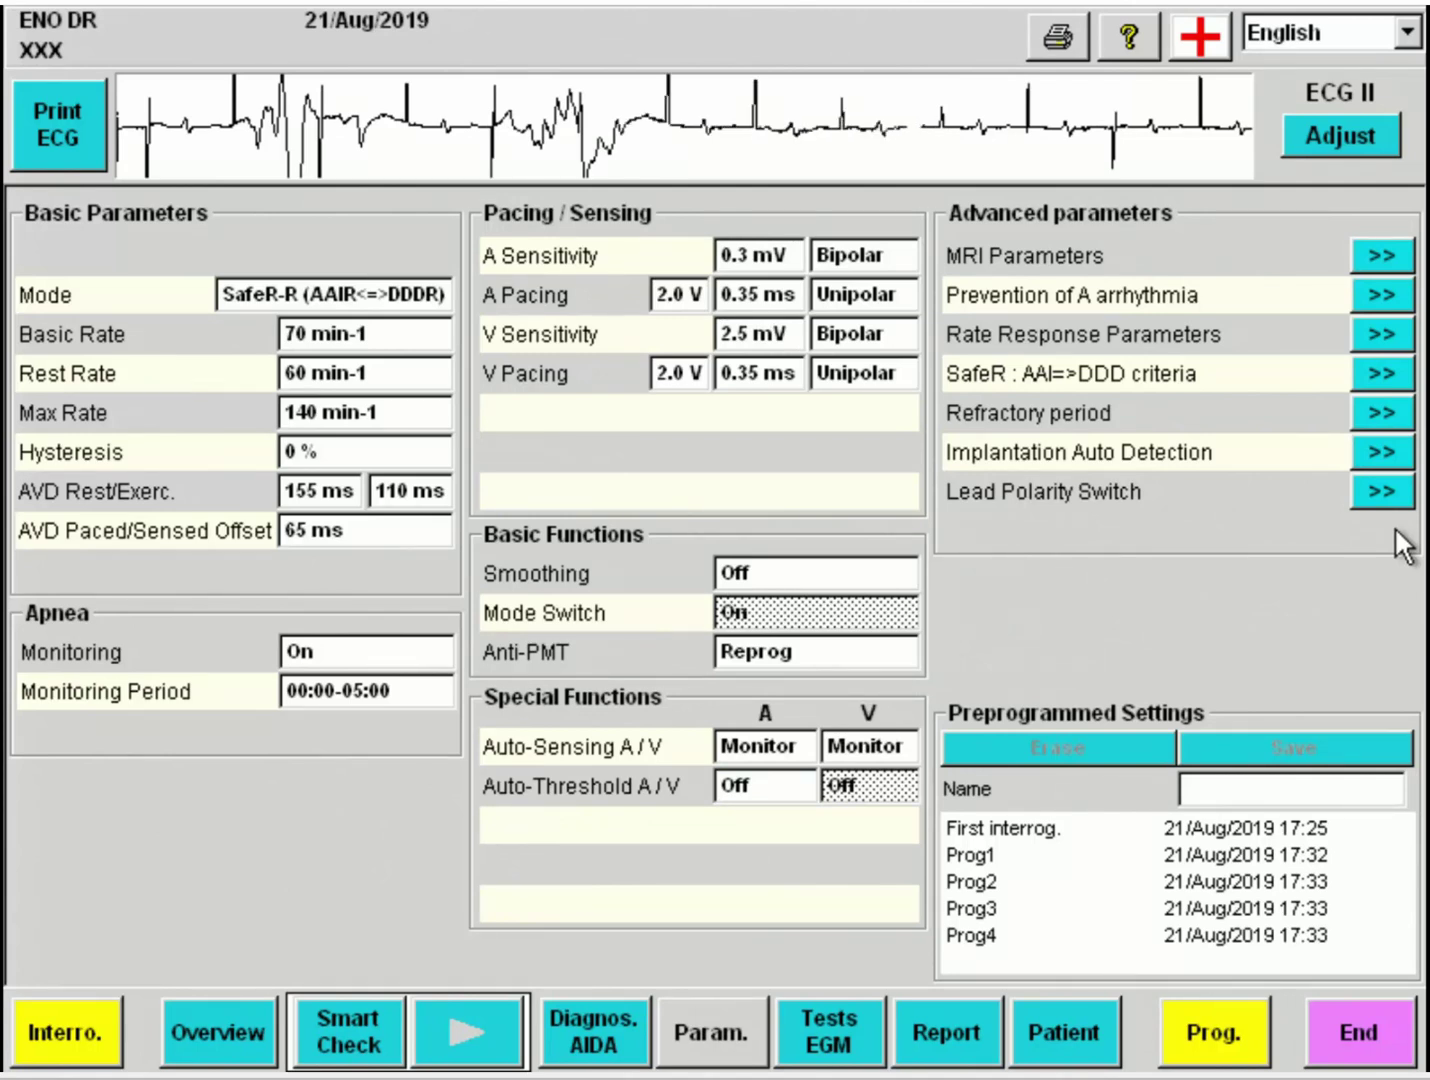
pyautogui.click(1381, 256)
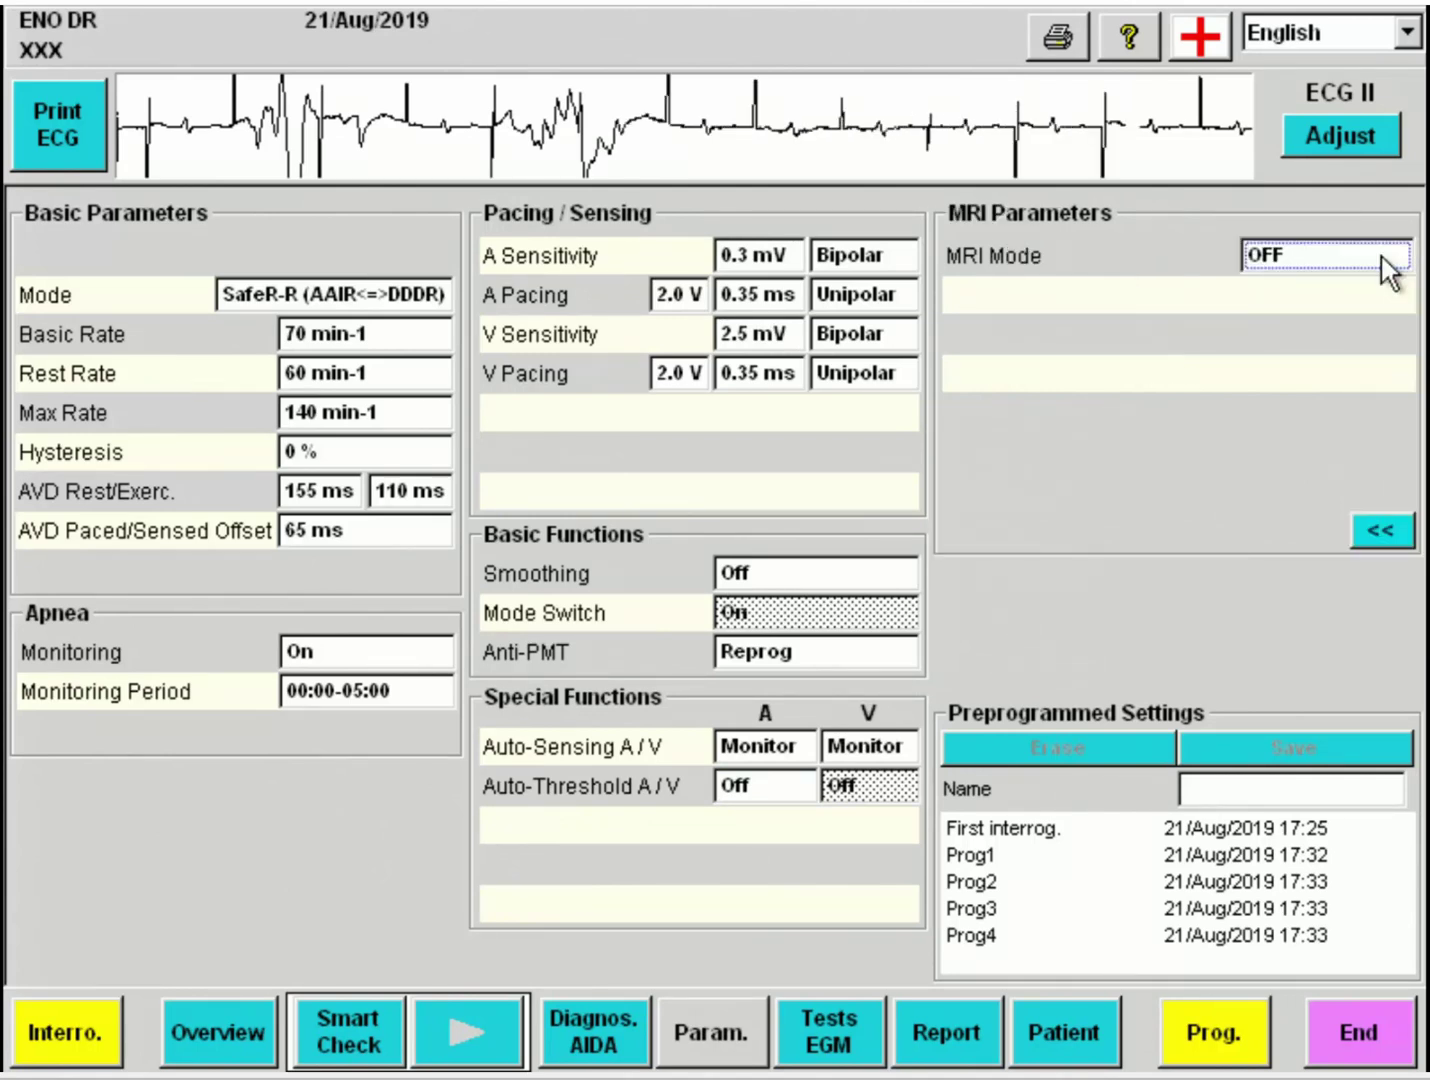
pyautogui.click(1383, 261)
pyautogui.click(1146, 258)
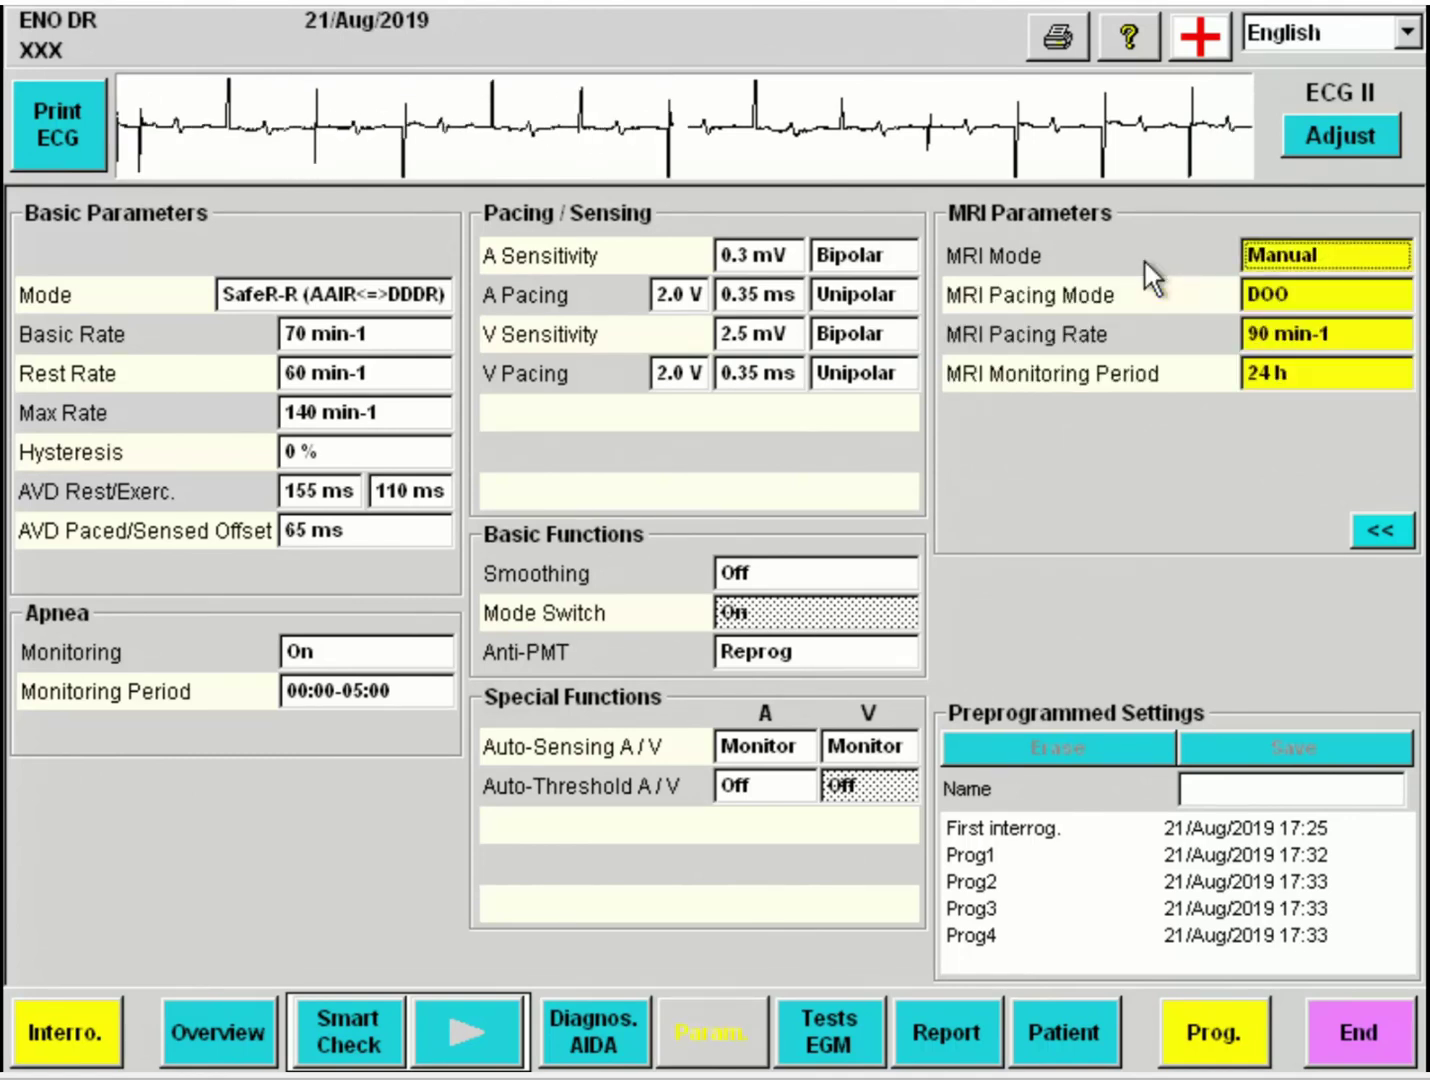
pyautogui.click(1311, 299)
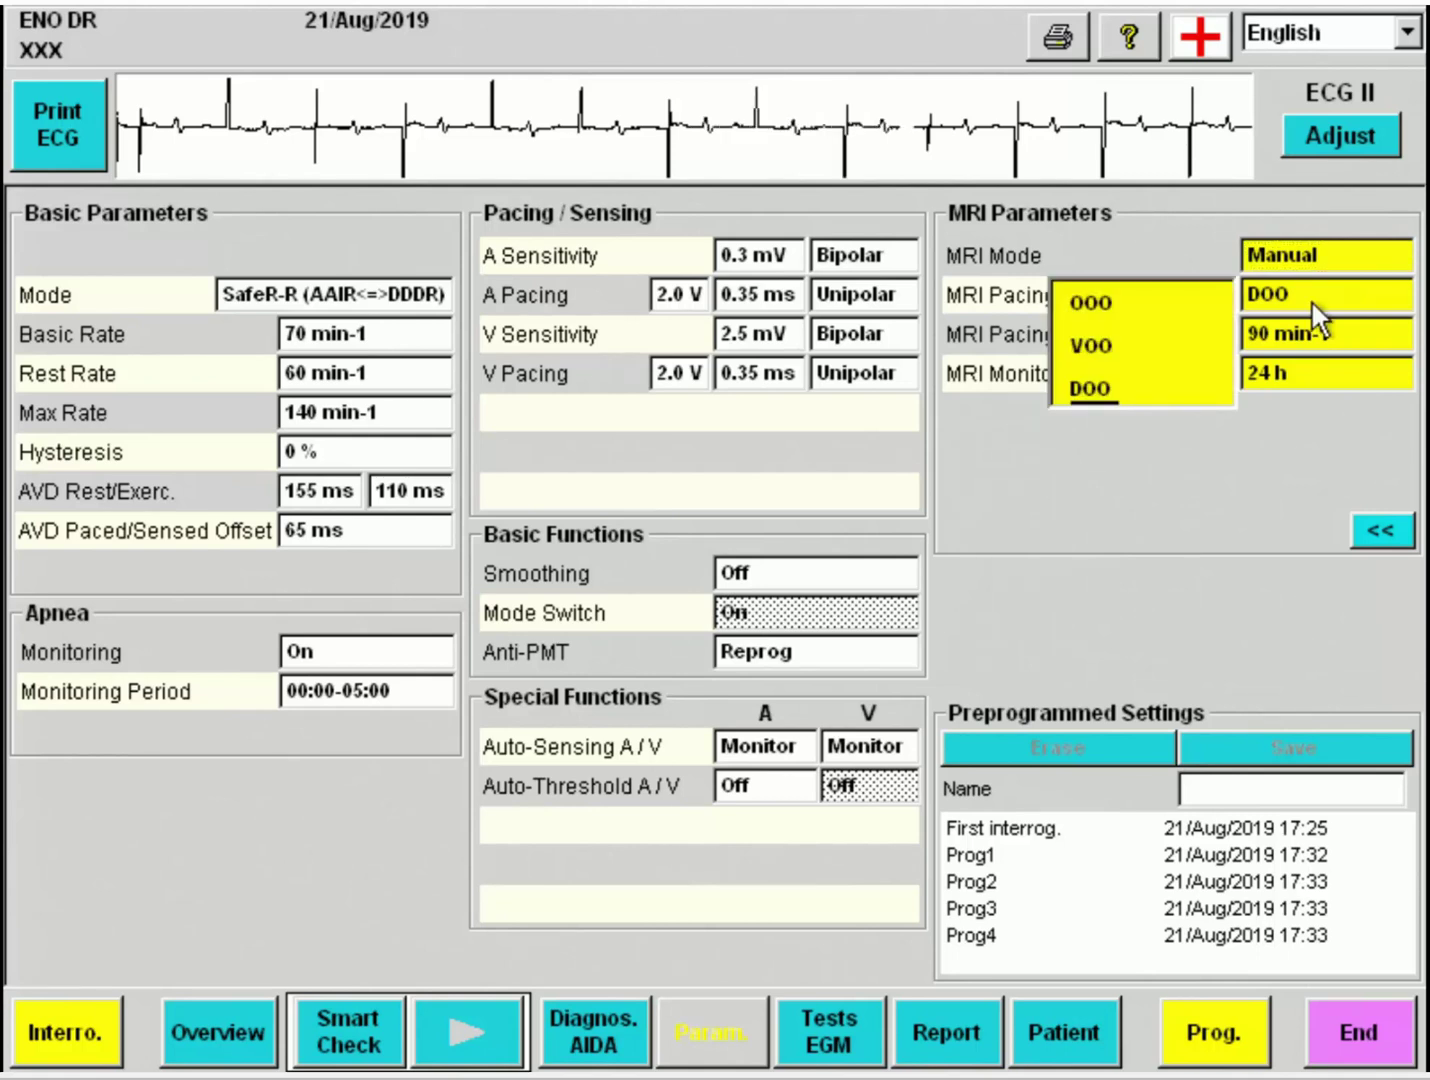
pyautogui.click(1310, 301)
pyautogui.click(1325, 334)
pyautogui.click(1325, 333)
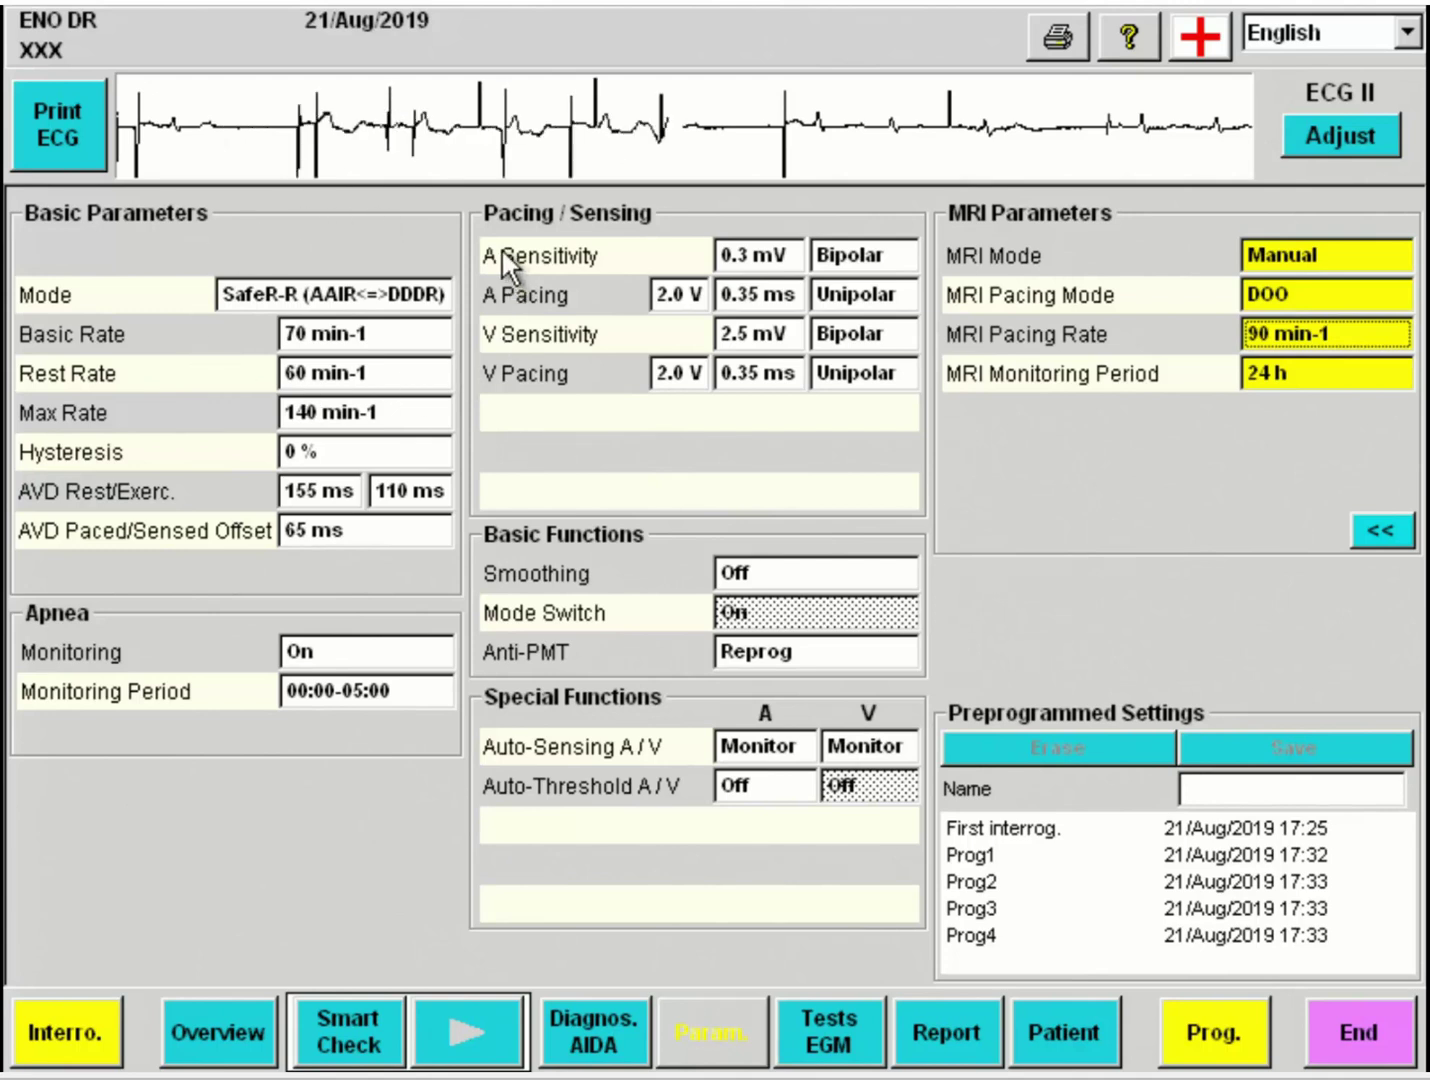
pyautogui.click(1330, 263)
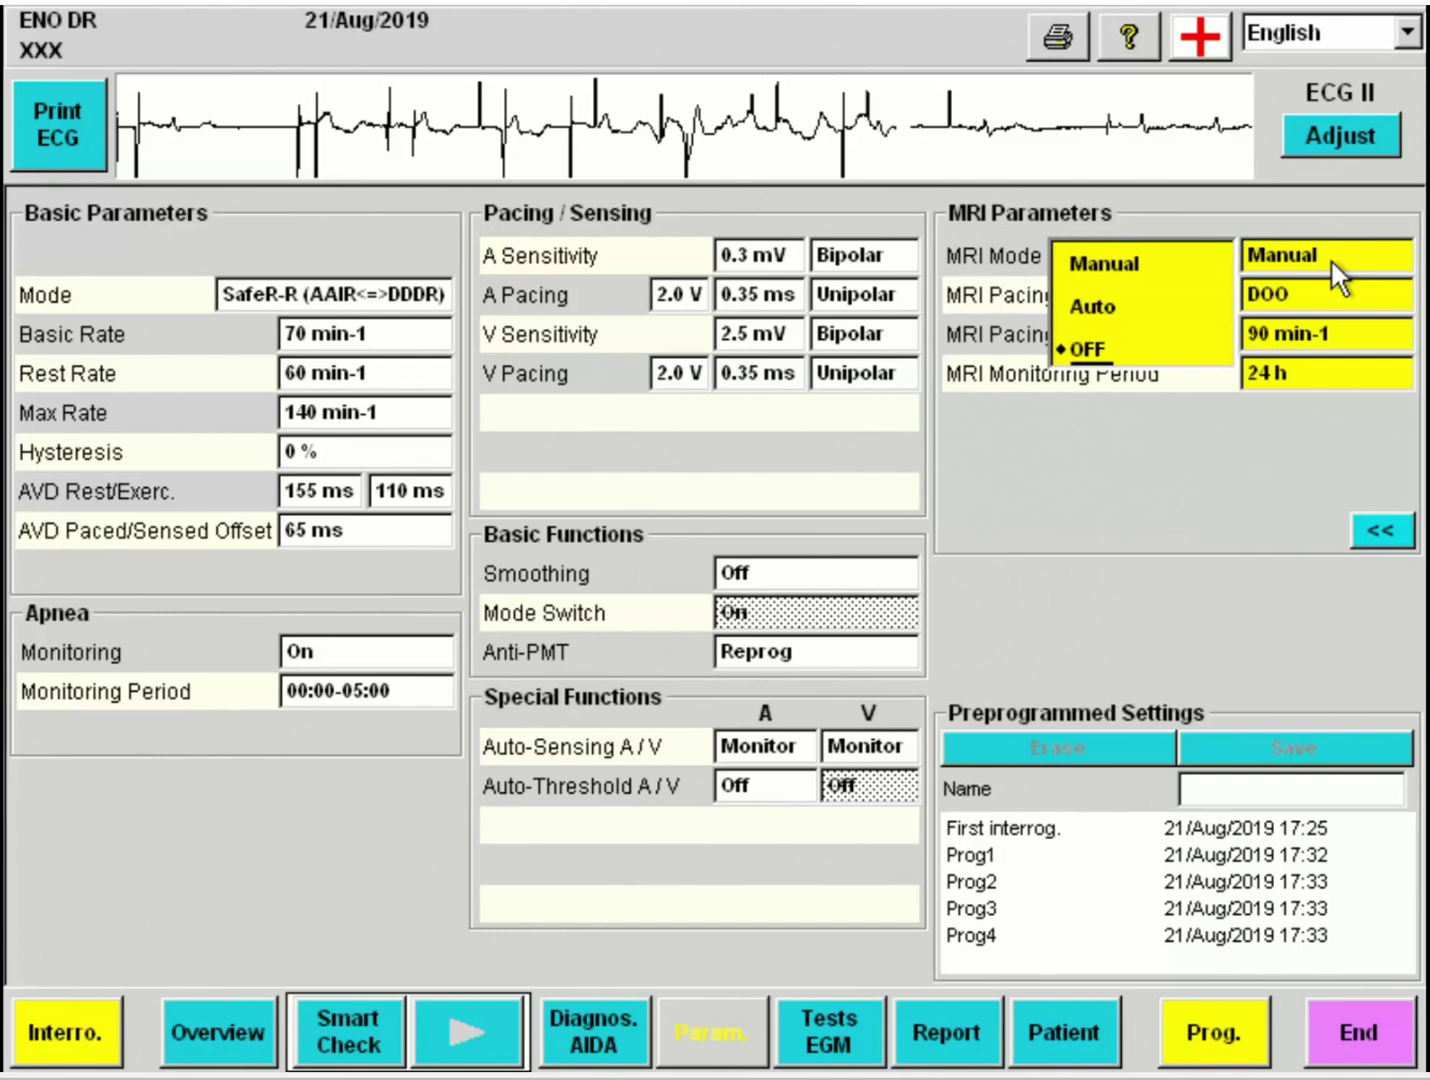
pyautogui.click(1117, 304)
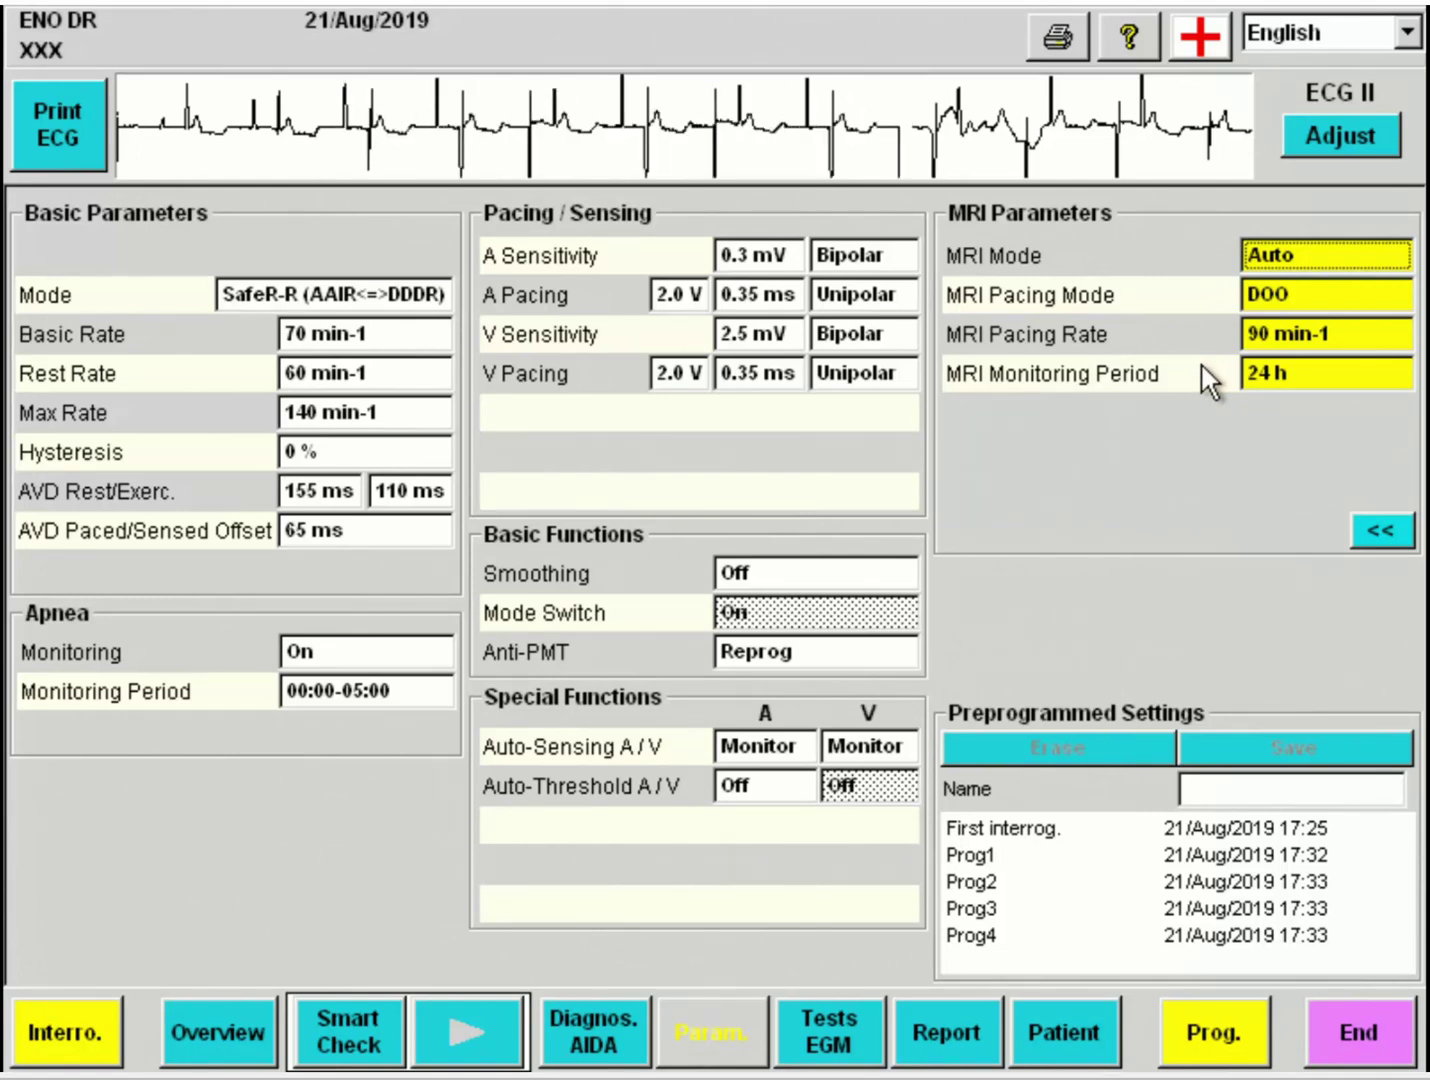
pyautogui.click(1308, 374)
pyautogui.click(1118, 724)
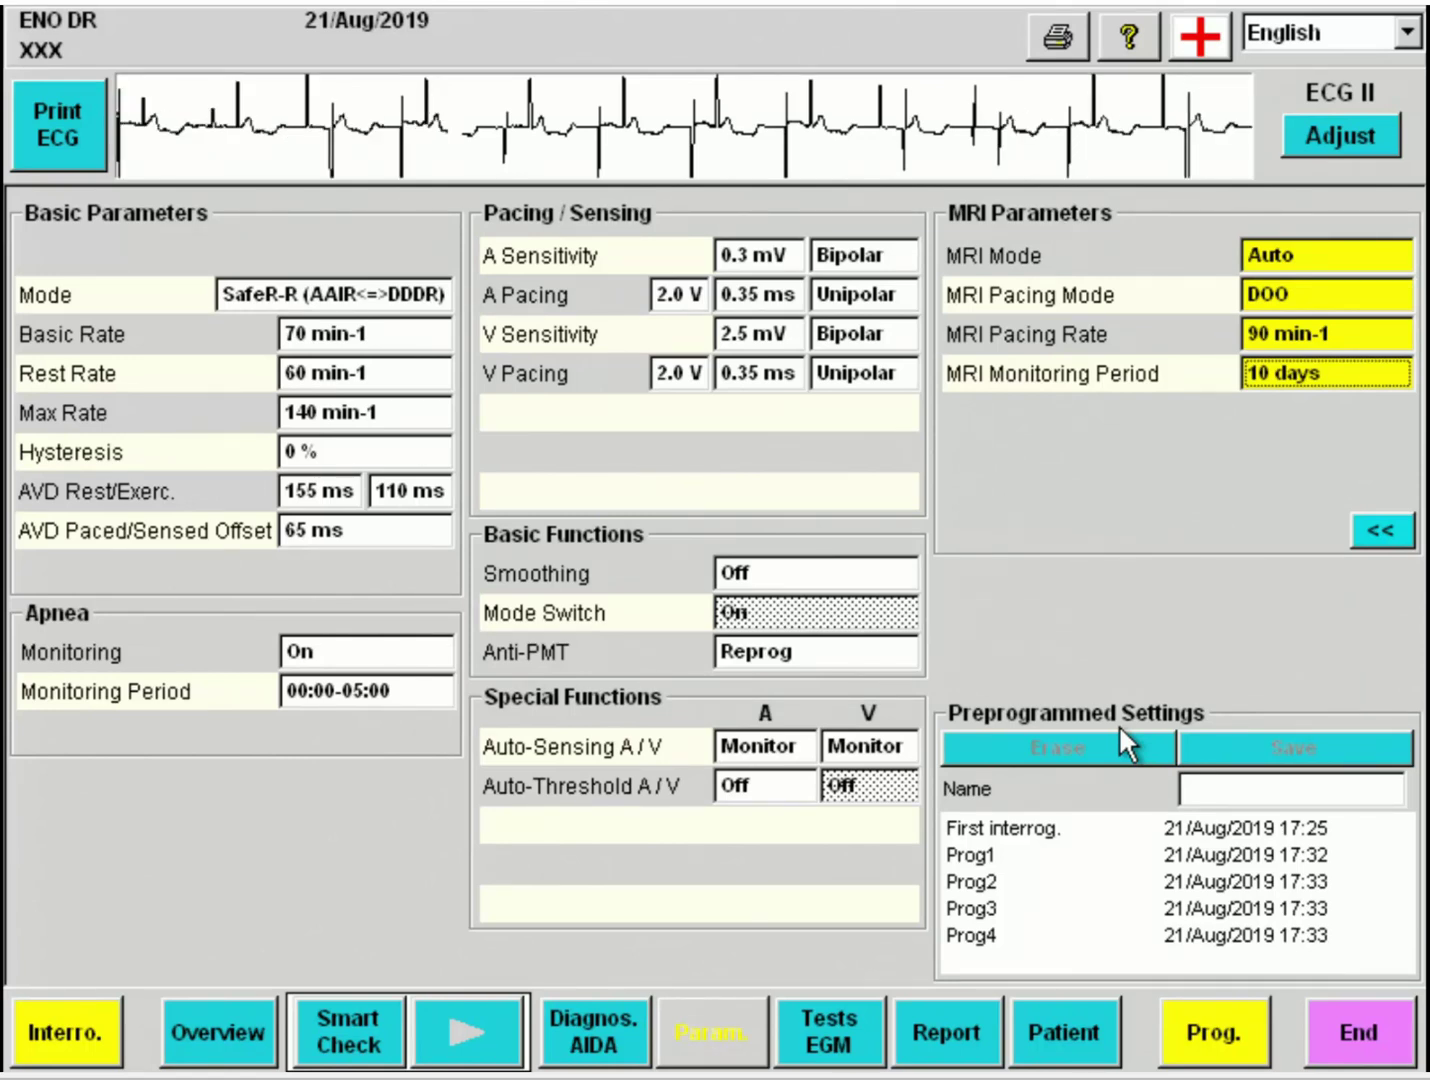
pyautogui.click(1327, 253)
pyautogui.click(1149, 346)
pyautogui.click(1387, 529)
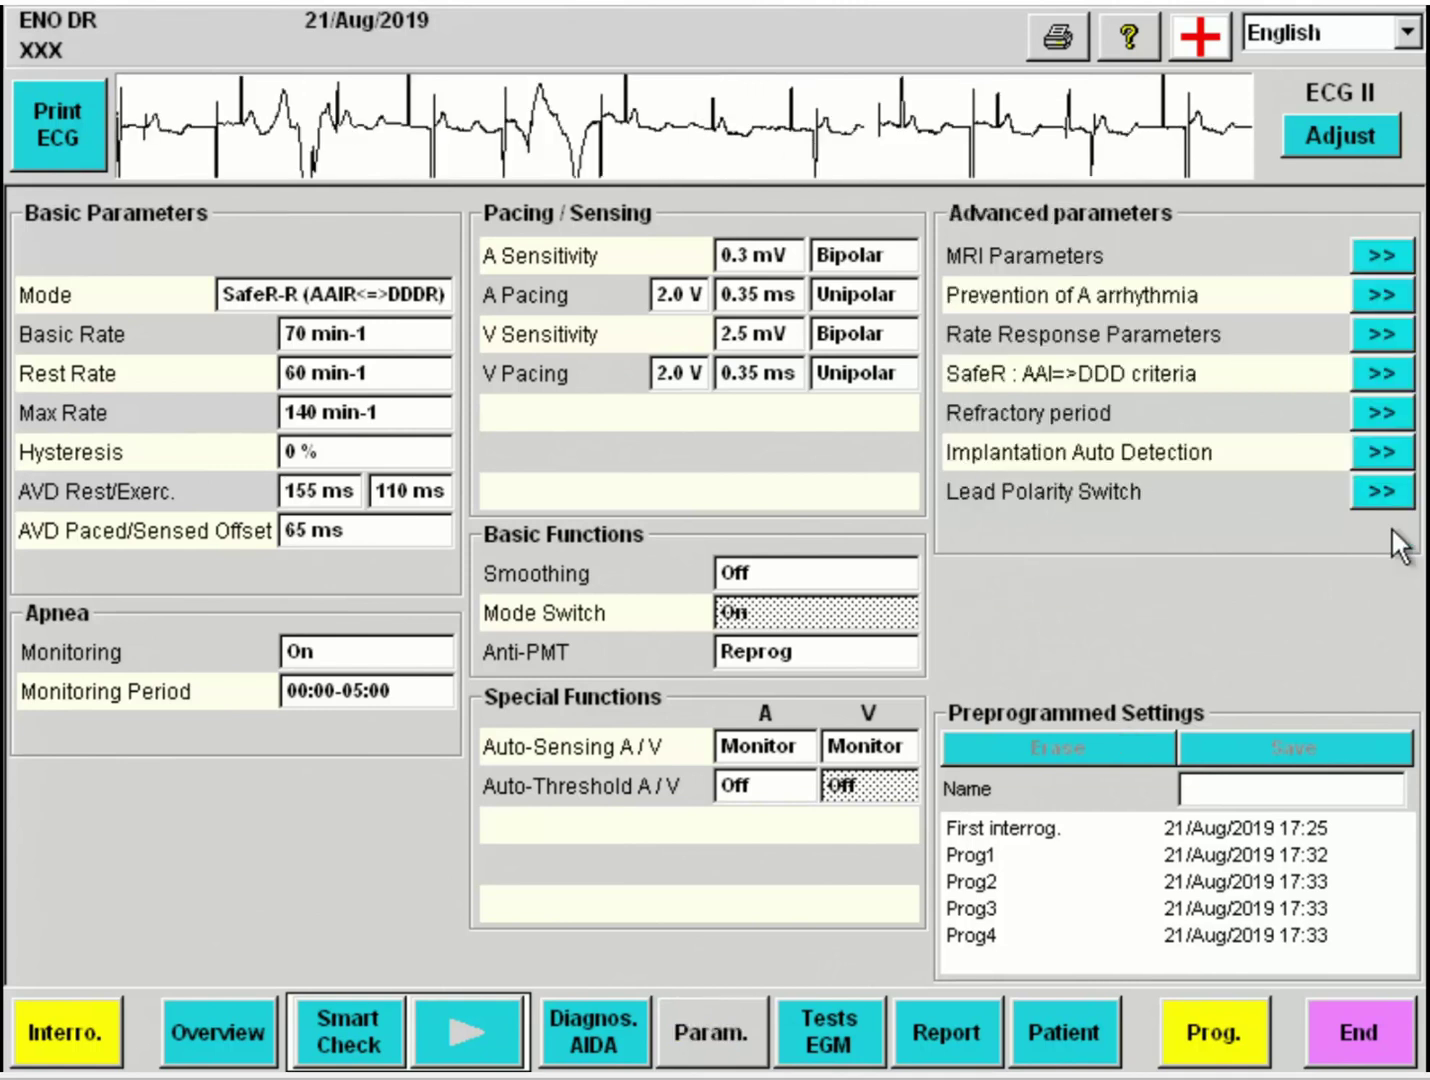
pyautogui.click(1396, 297)
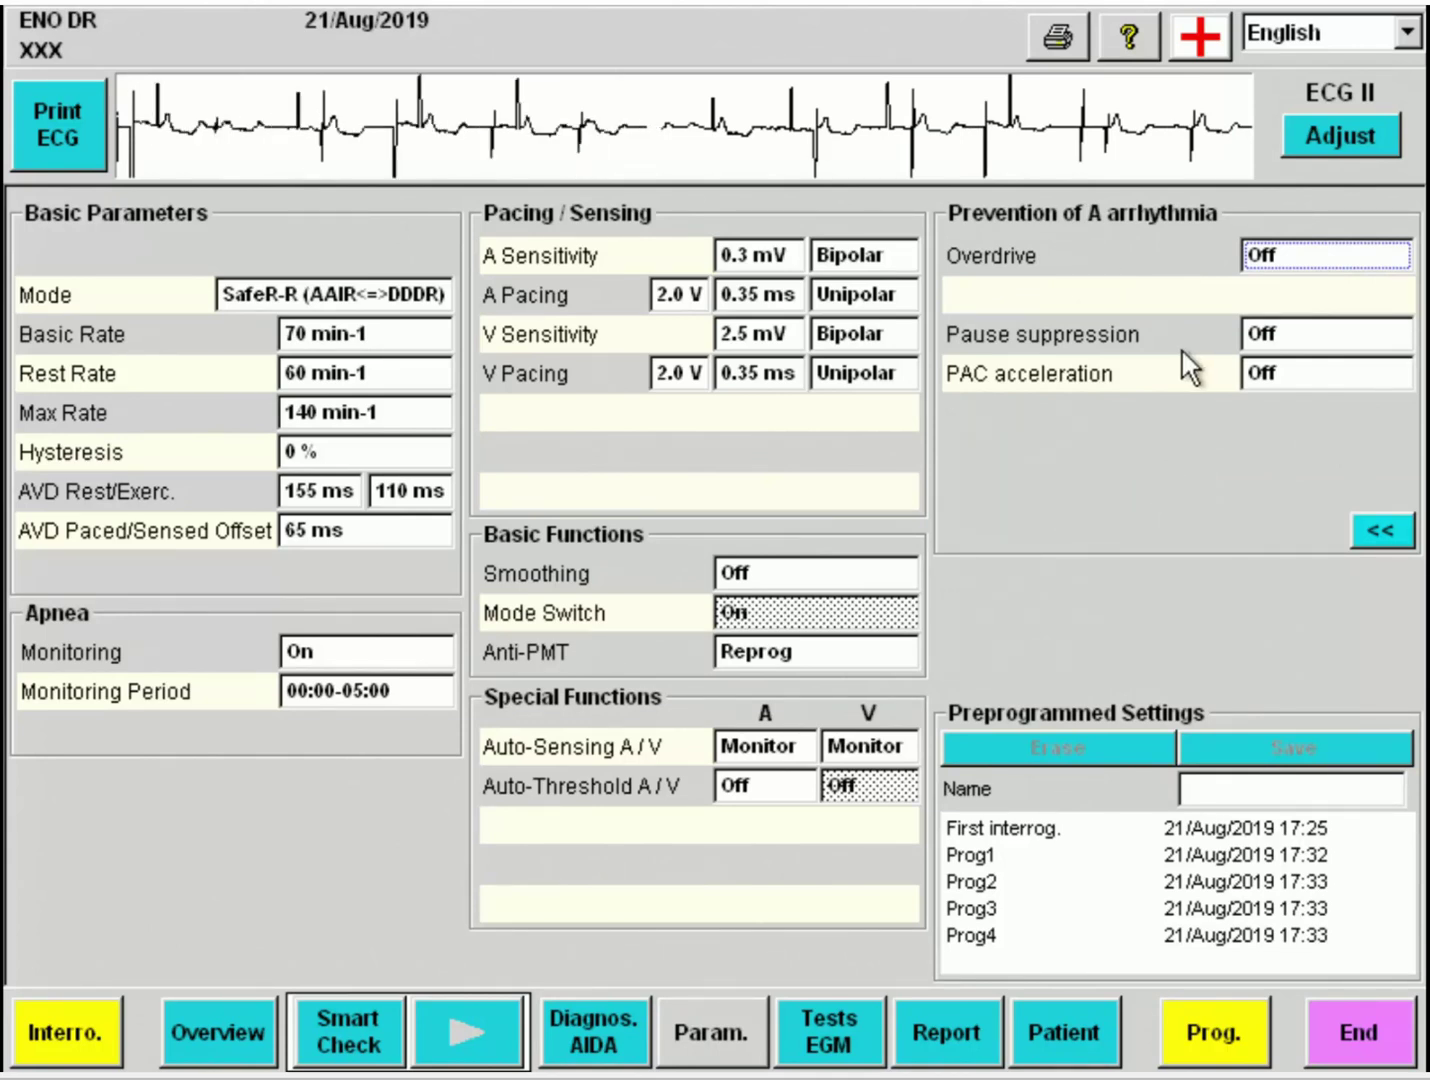
pyautogui.click(1385, 532)
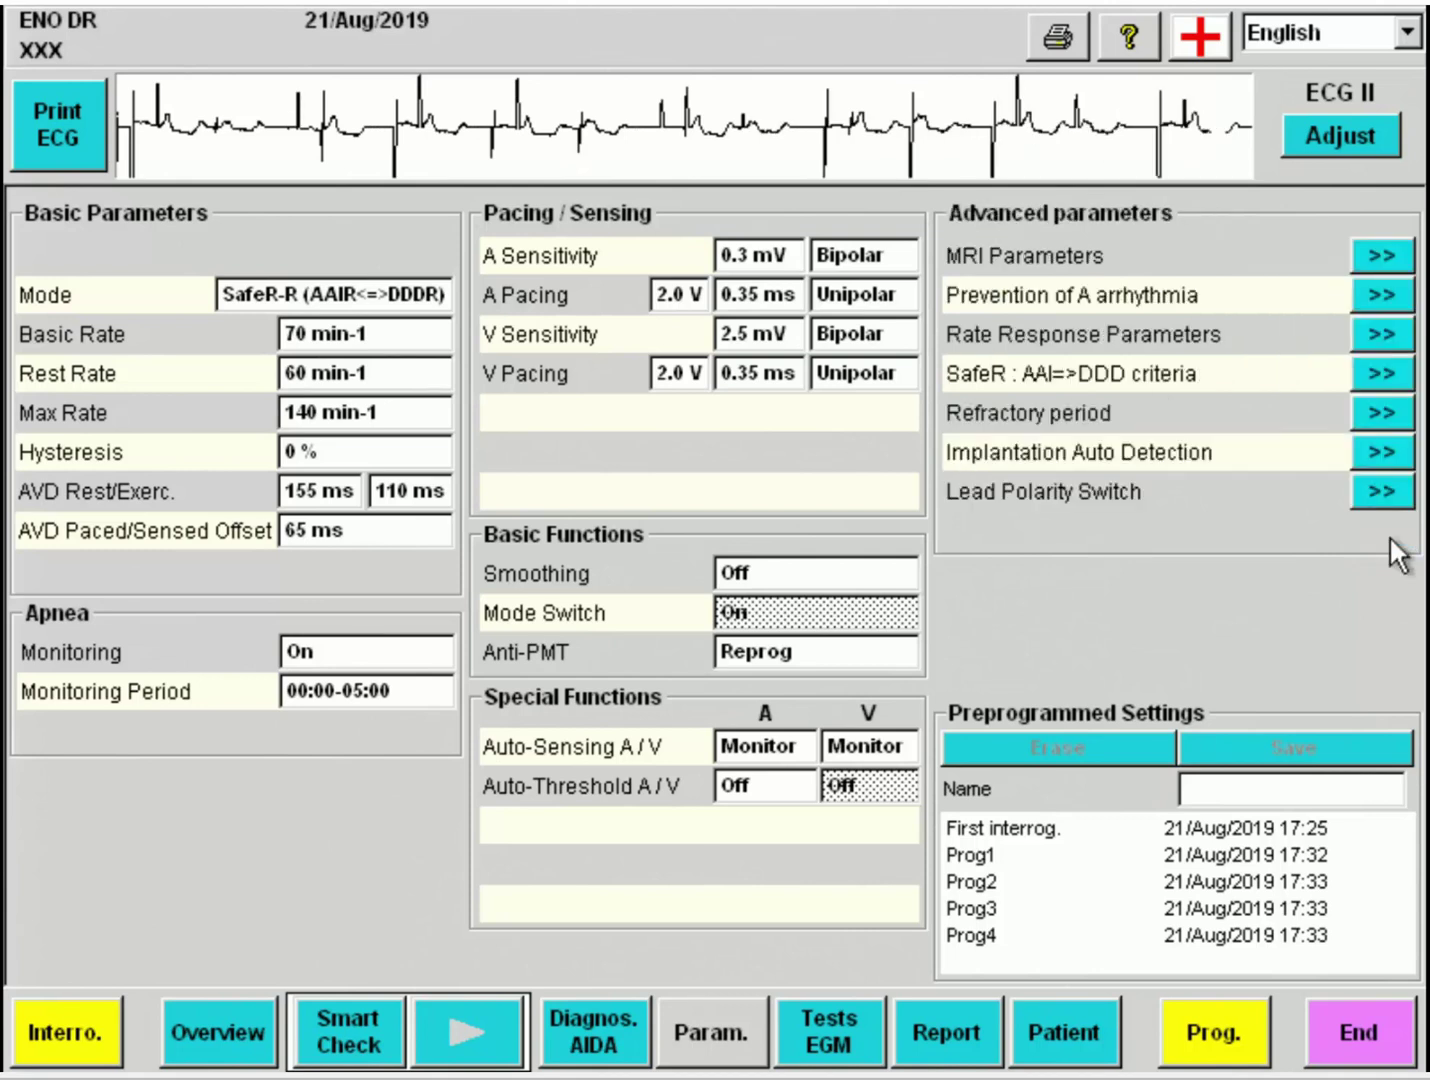
pyautogui.click(1398, 338)
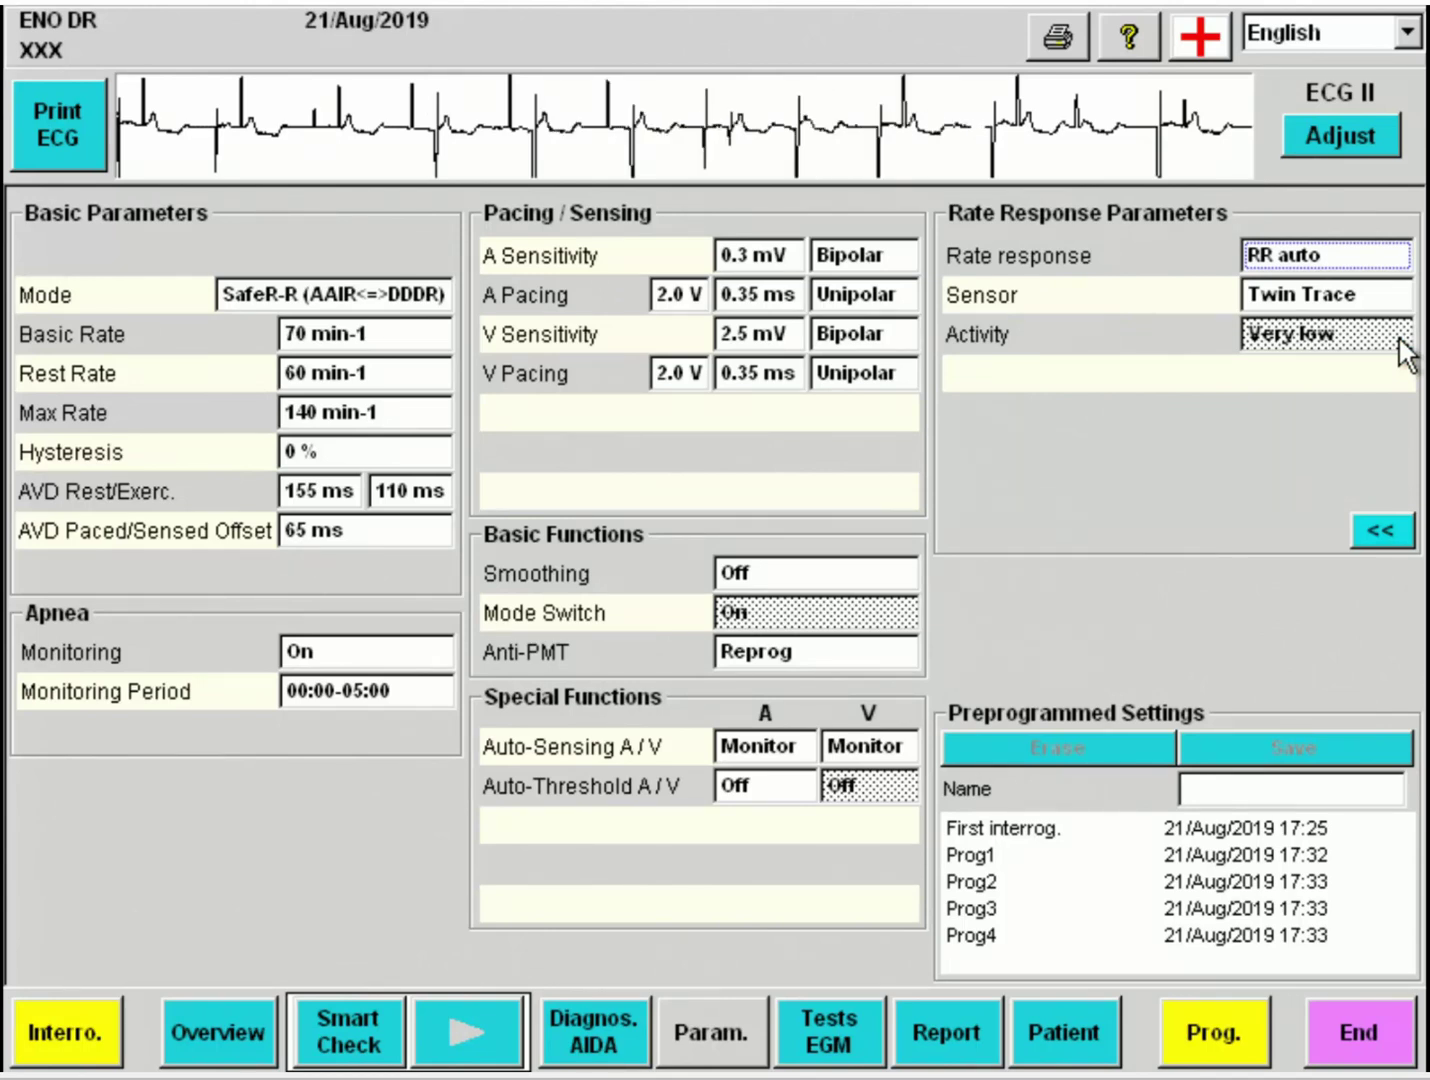
pyautogui.click(1345, 300)
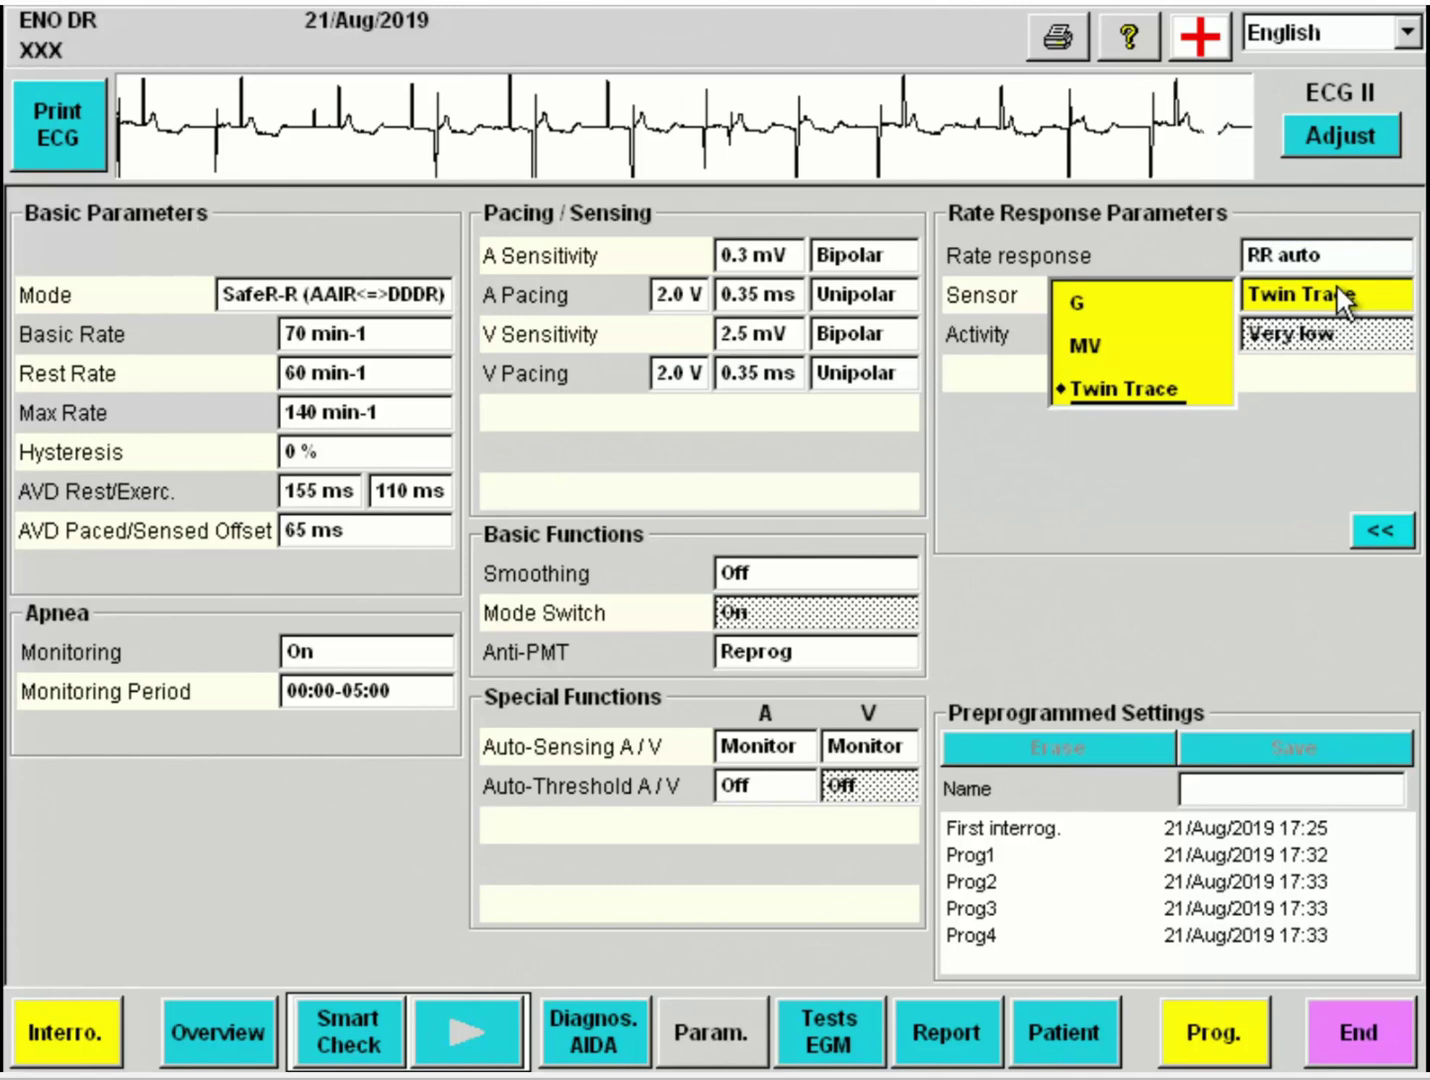
pyautogui.click(1148, 529)
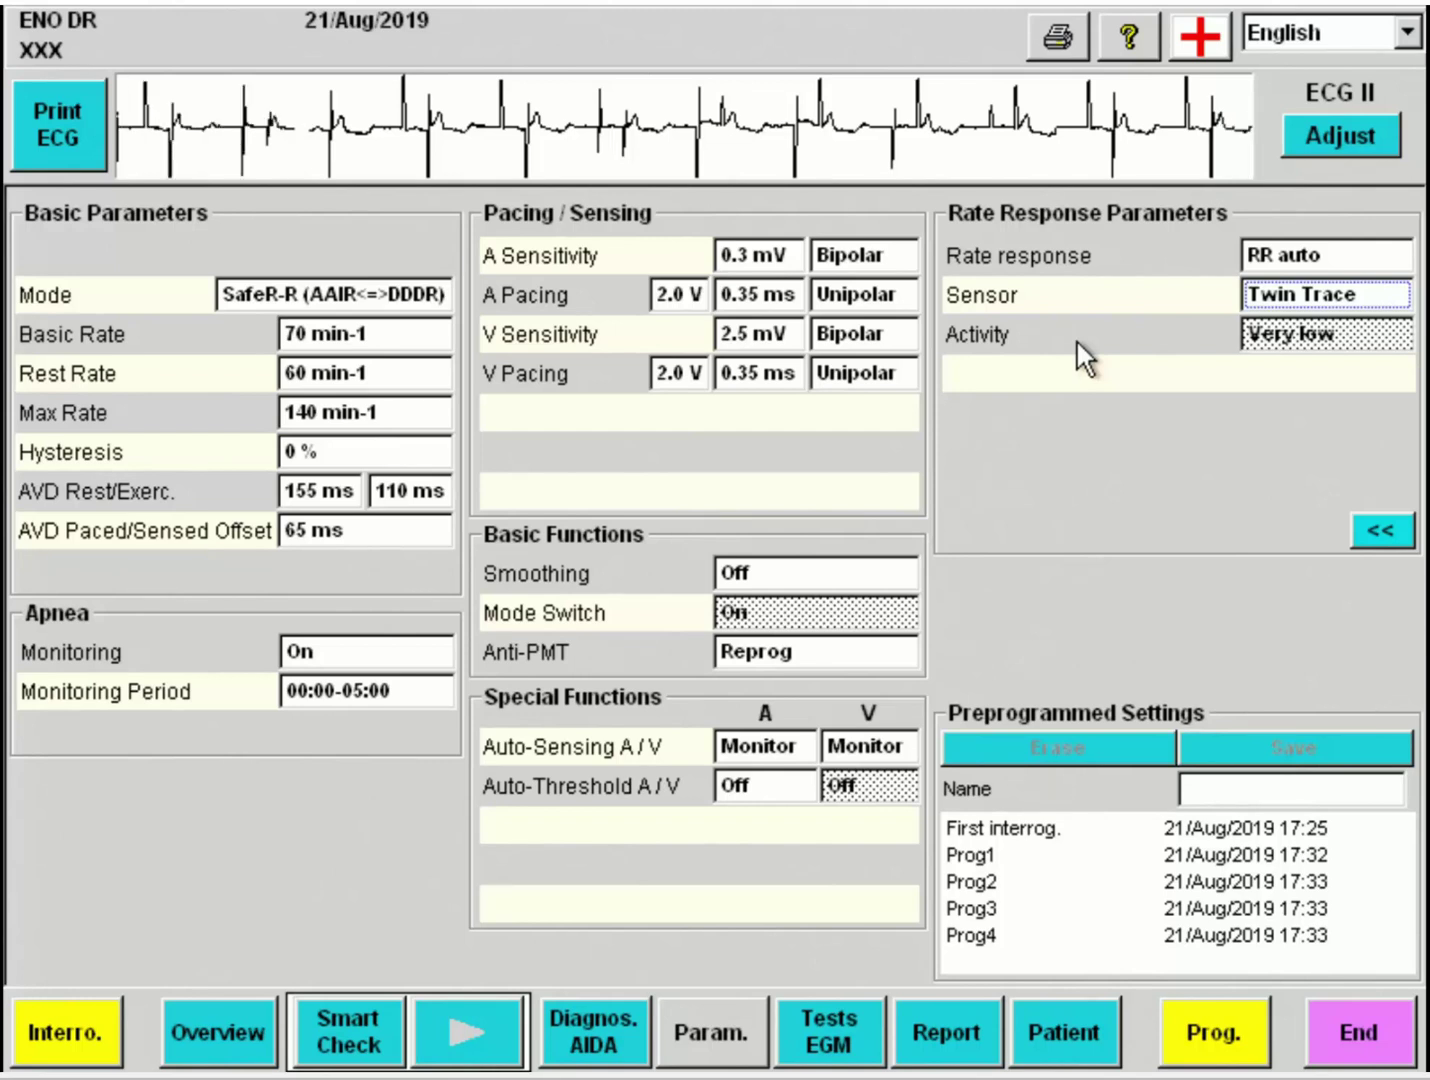
pyautogui.click(1382, 532)
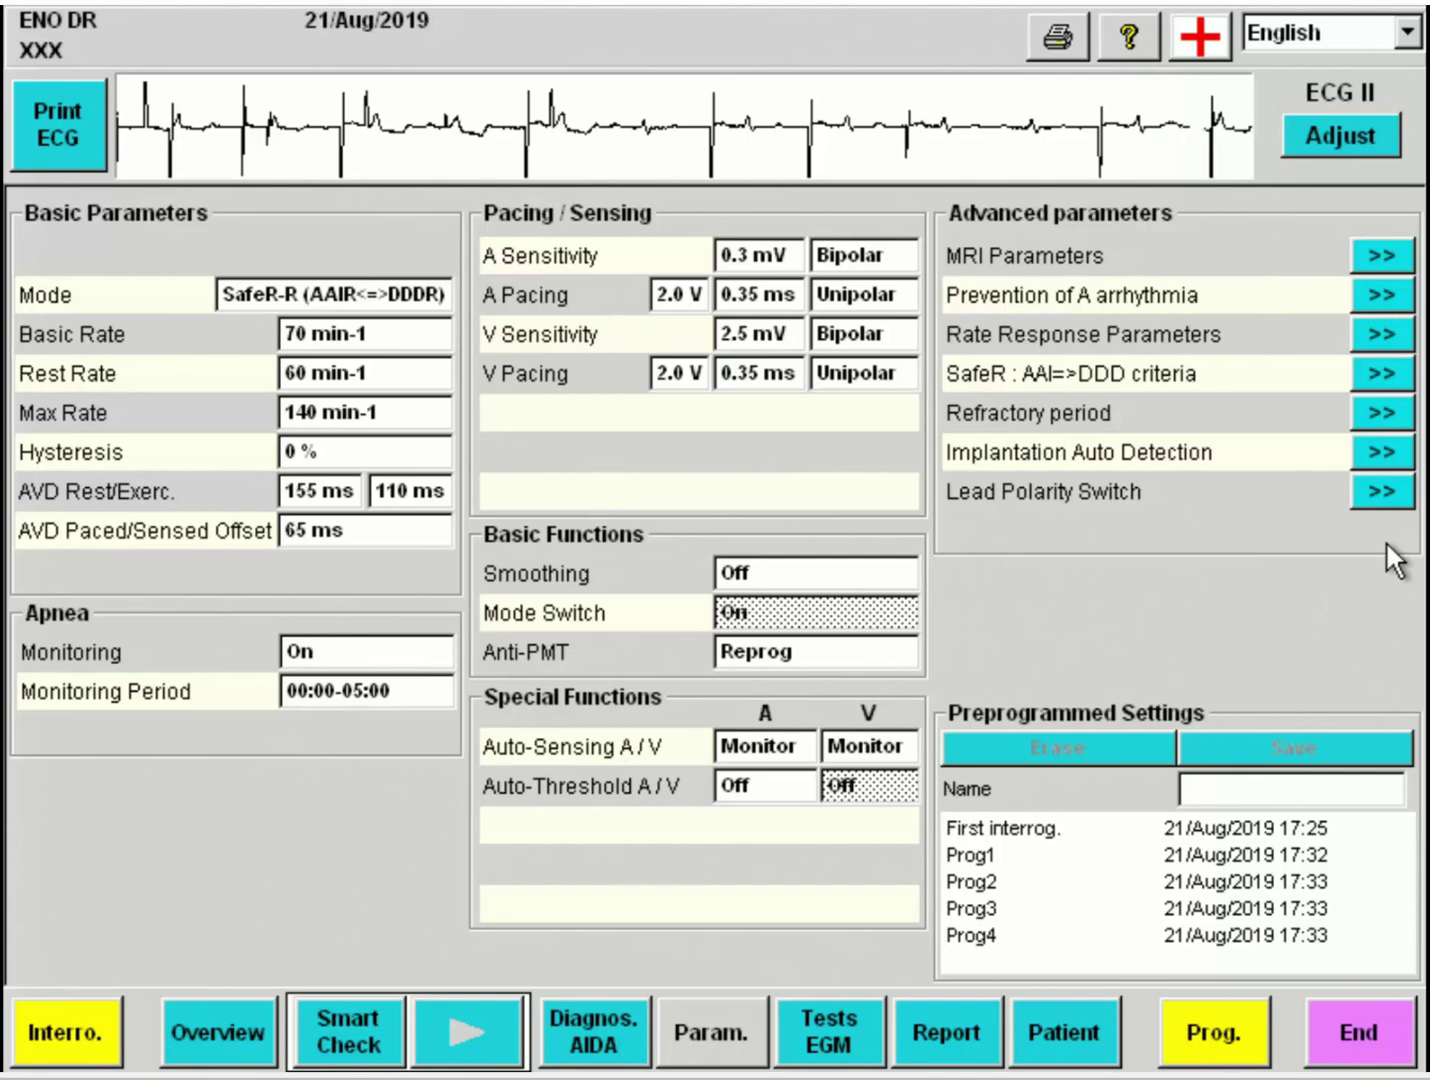
# - In the SafeR AAI=>DDD criteria, leave AVB I switch at Rest+Exer
pyautogui.click(1388, 376)
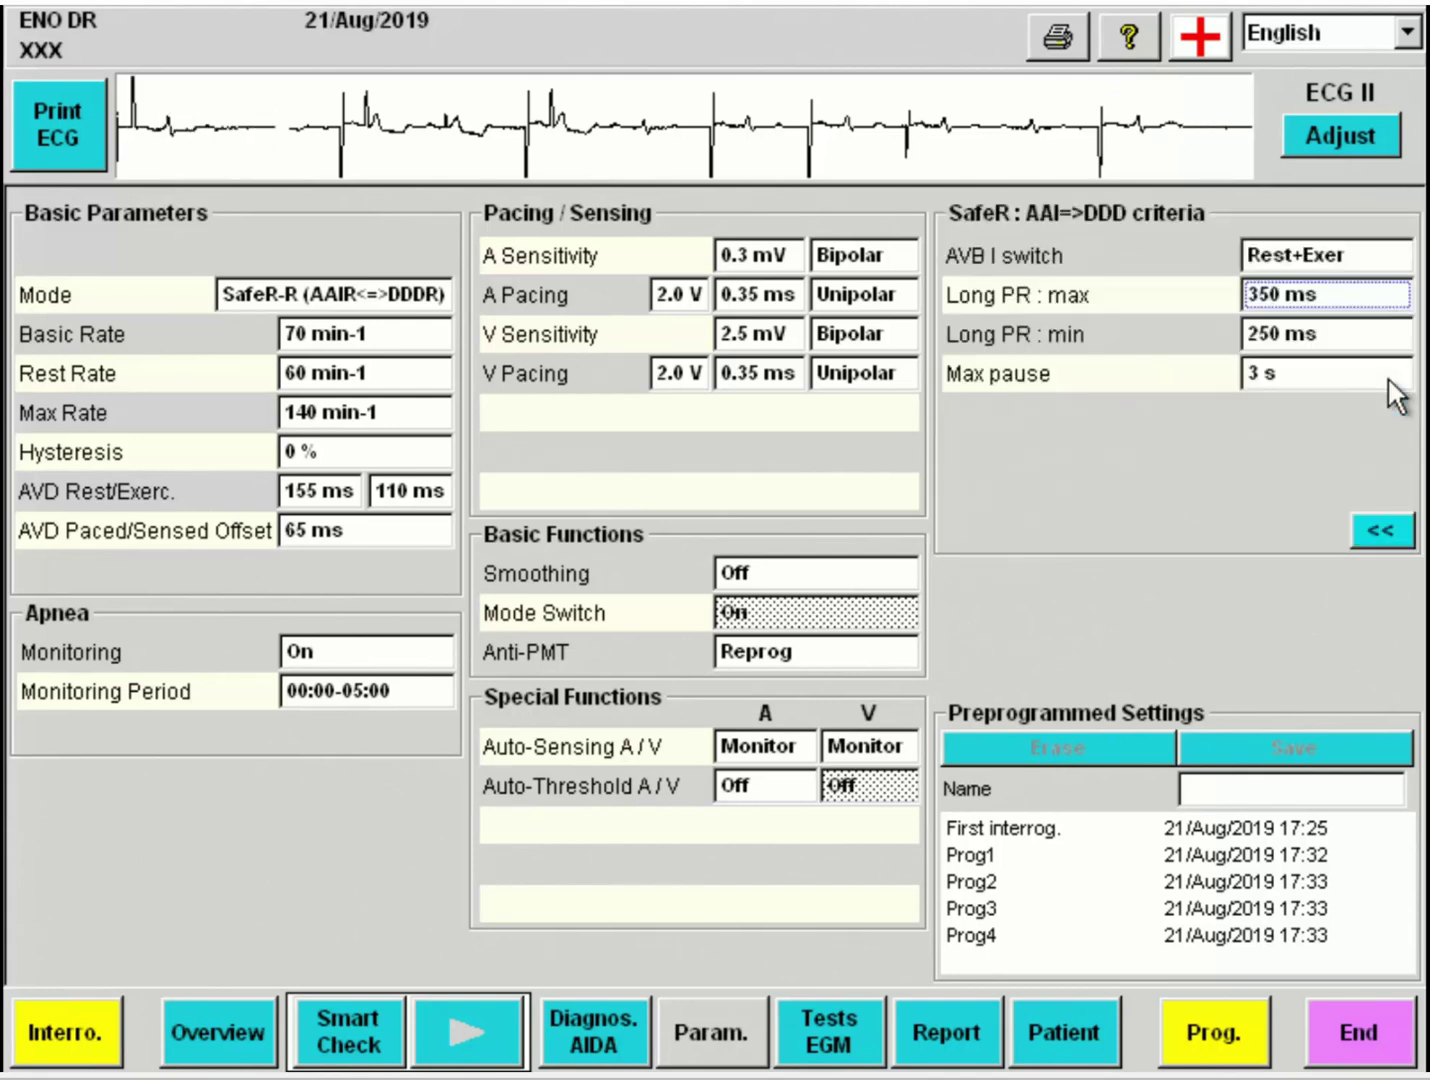
pyautogui.click(1323, 254)
pyautogui.click(1101, 263)
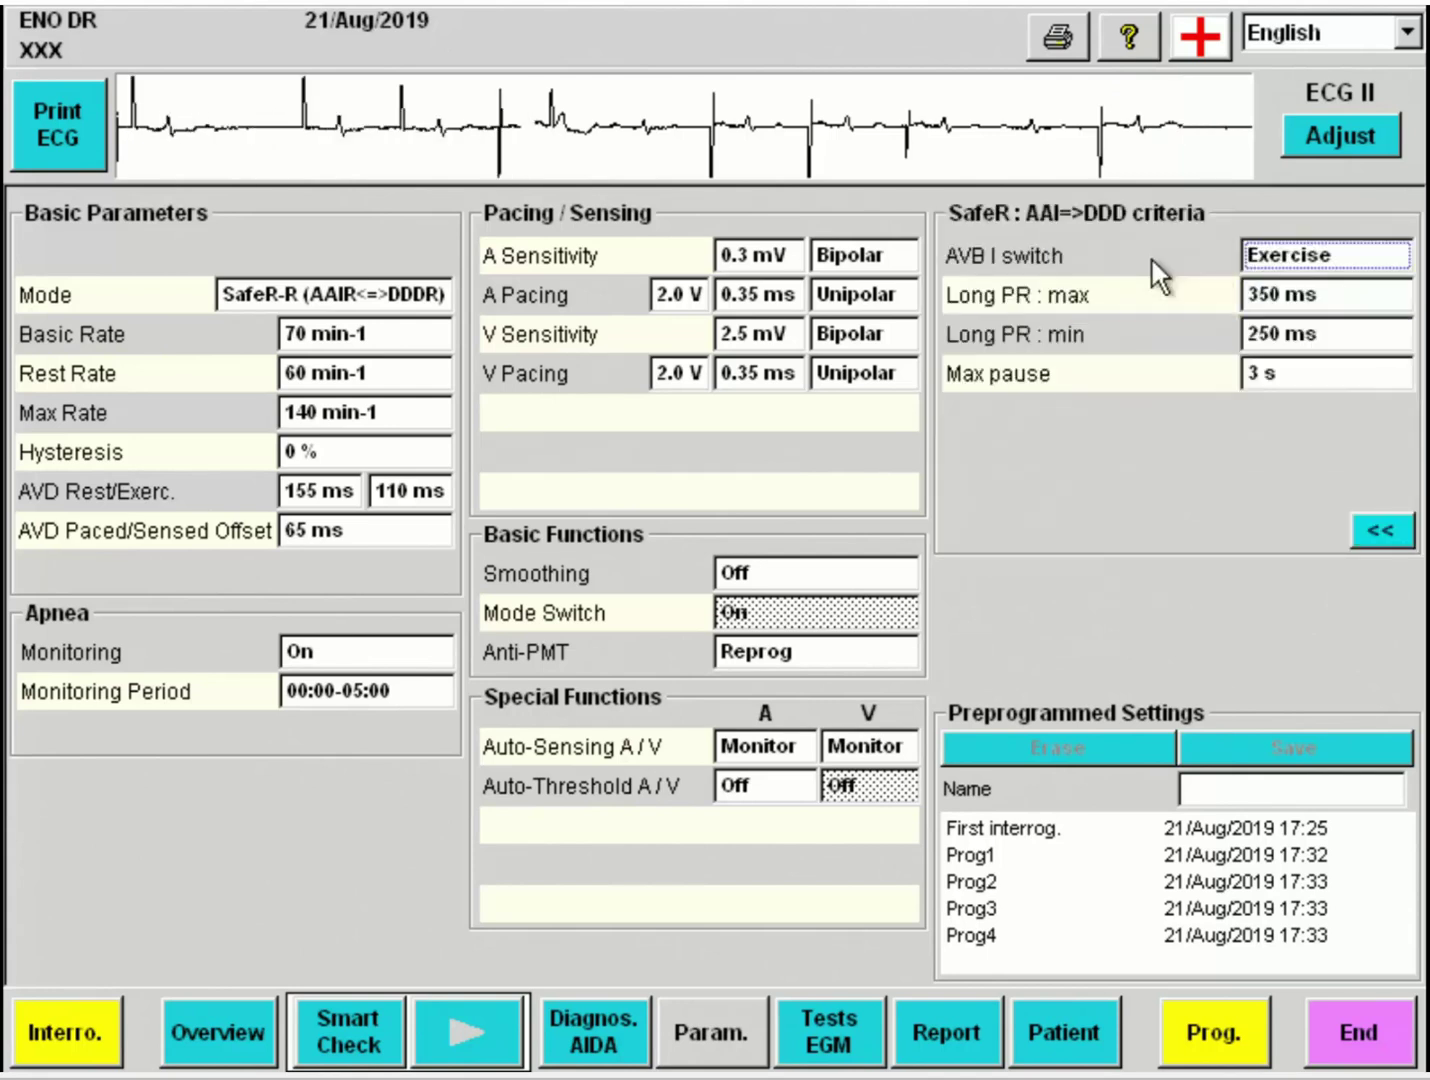
pyautogui.click(1348, 252)
pyautogui.click(1148, 308)
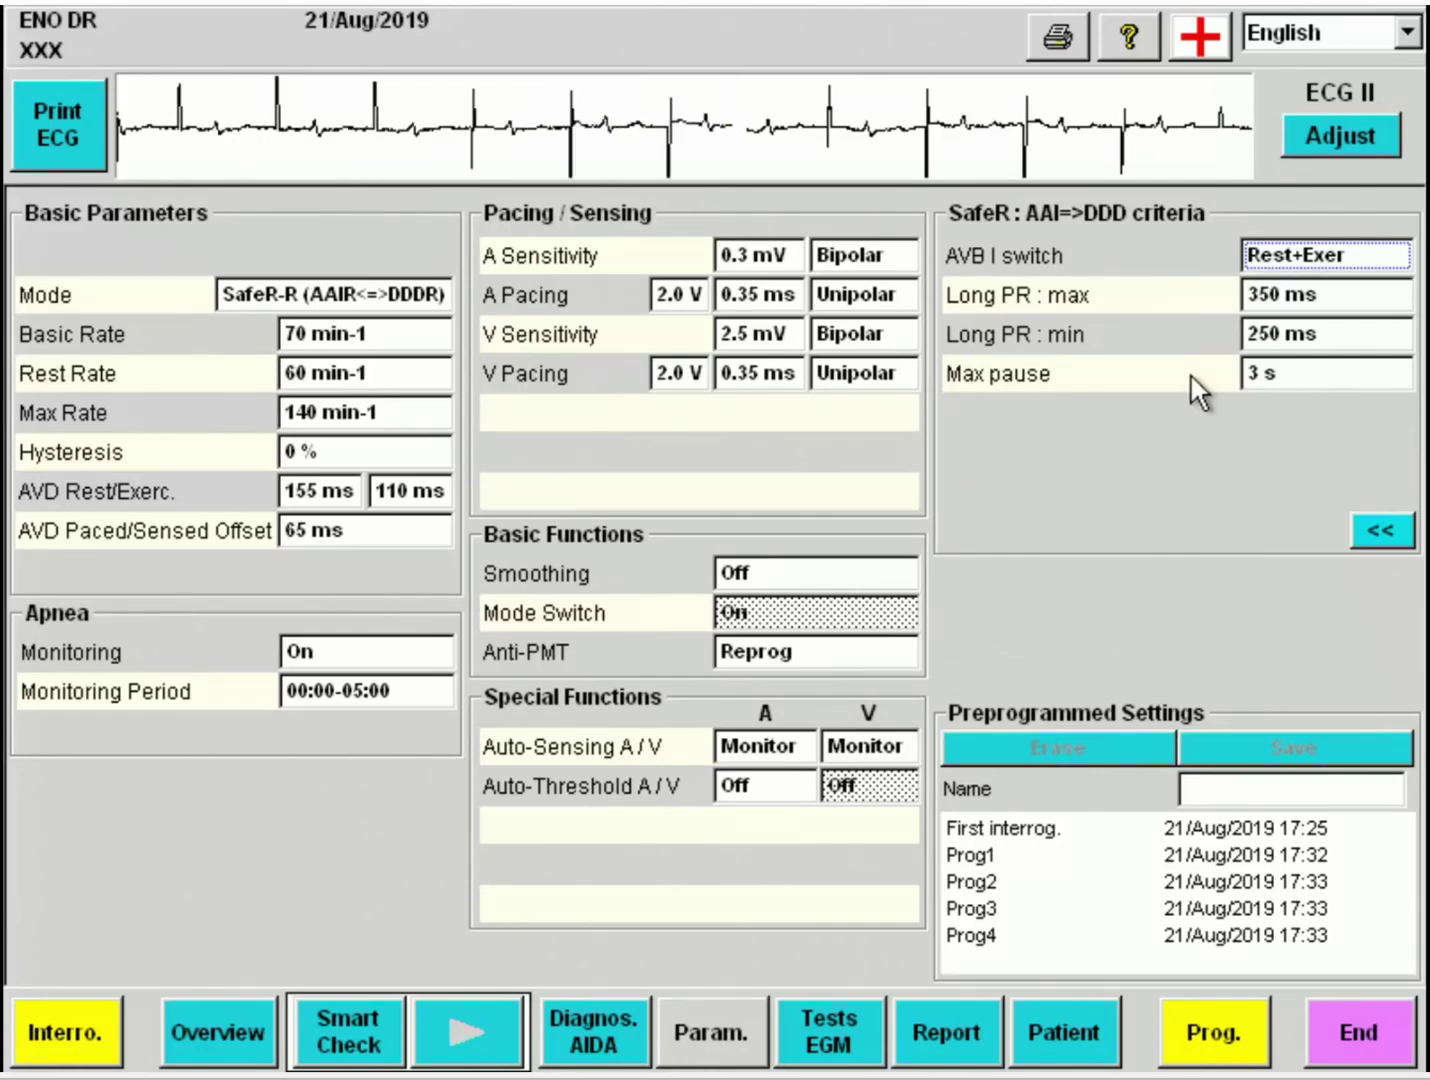
# - Lower the SafeR Max pause to 2 s and show the Refractory period panel
pyautogui.click(1343, 376)
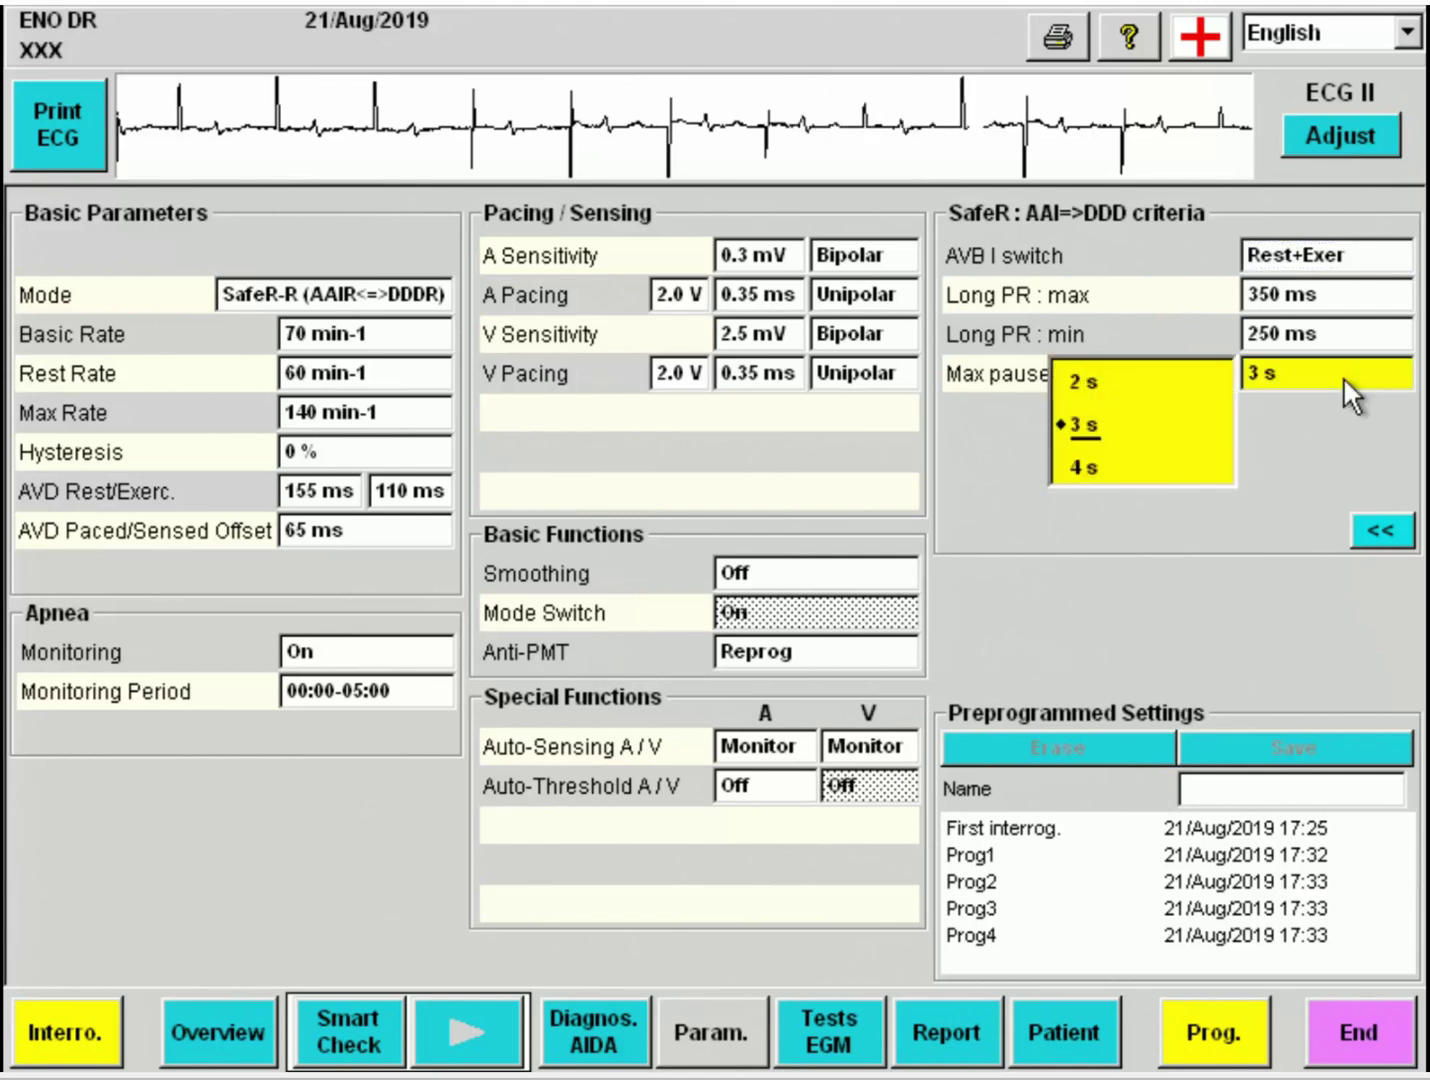
pyautogui.click(1127, 378)
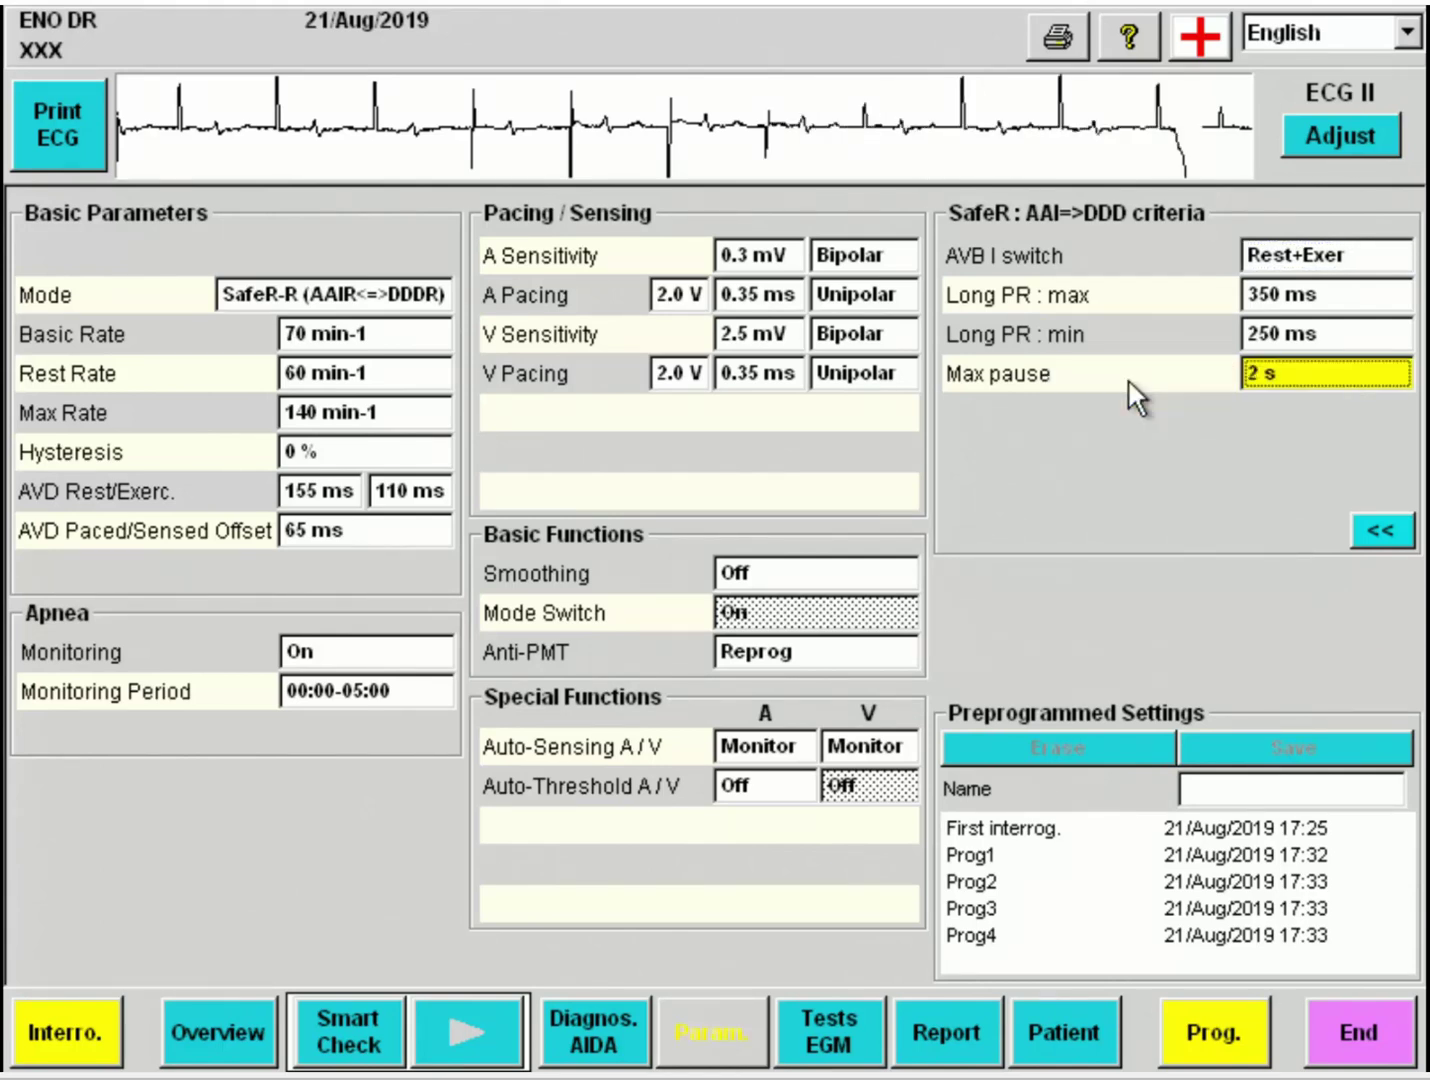
pyautogui.click(1381, 529)
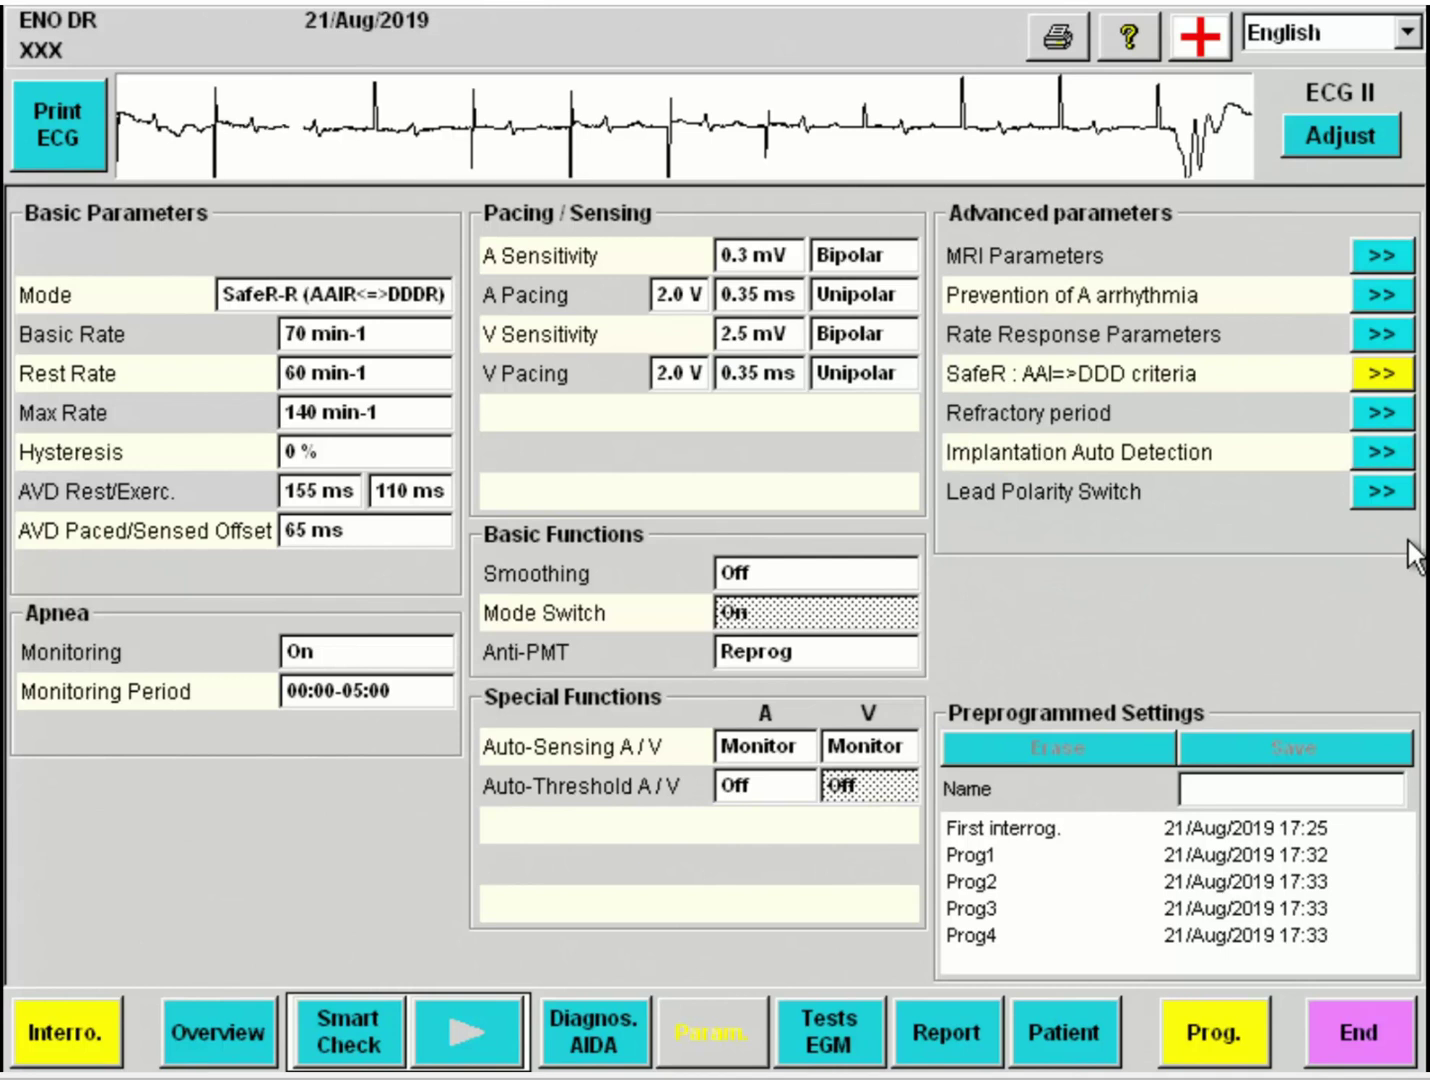
pyautogui.click(1399, 410)
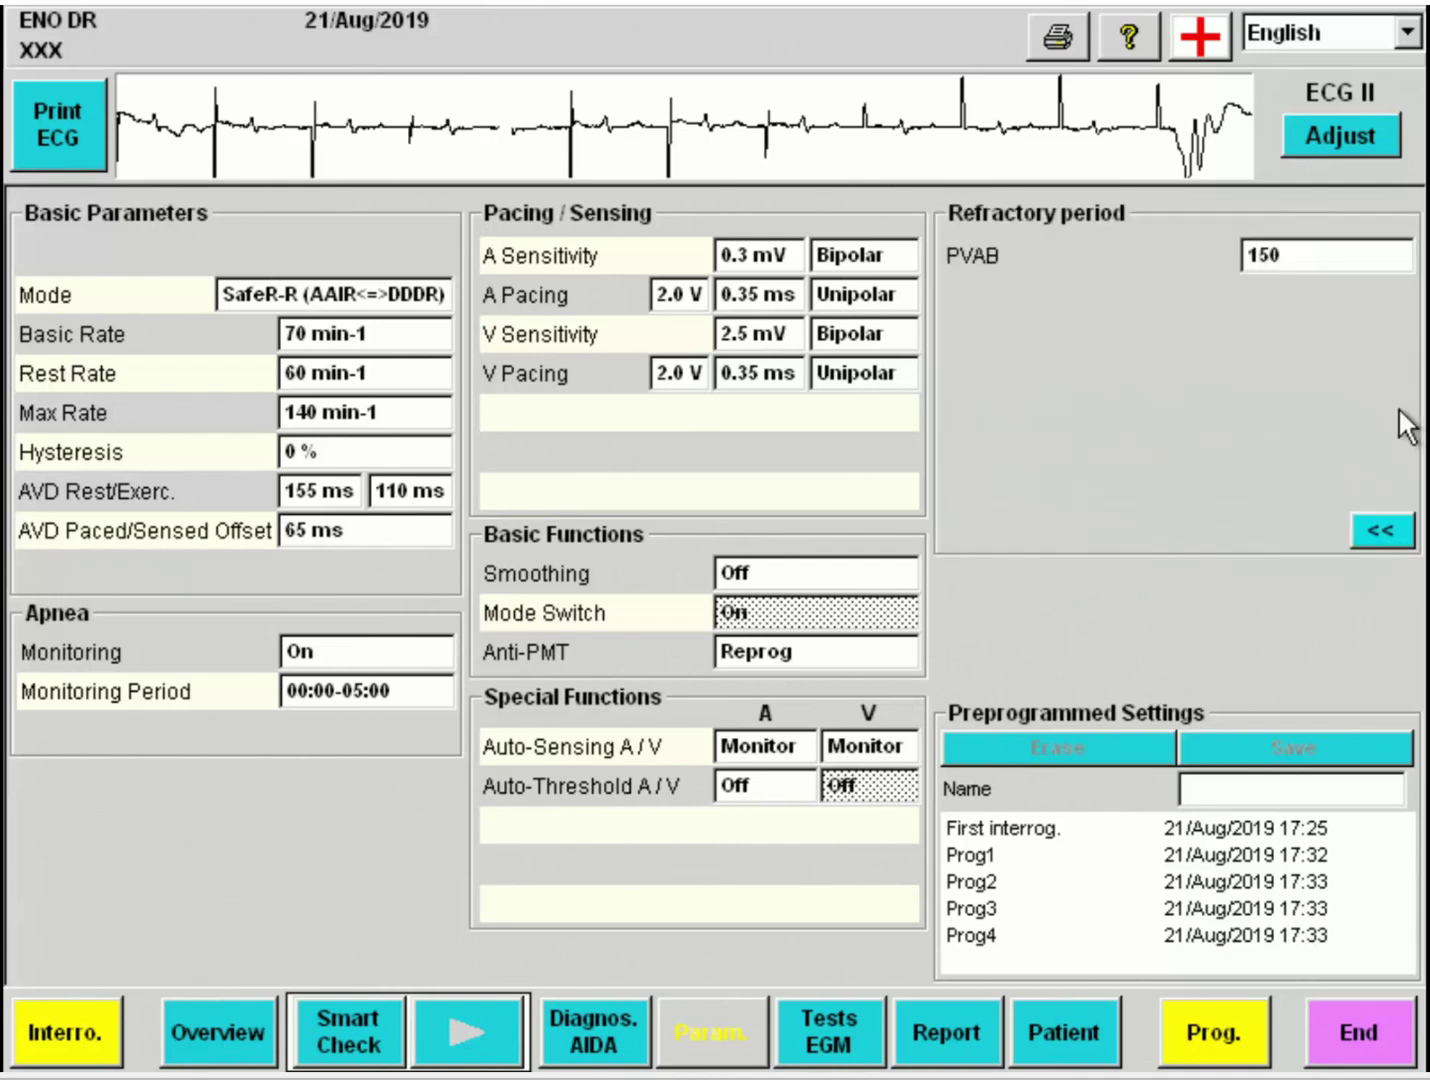